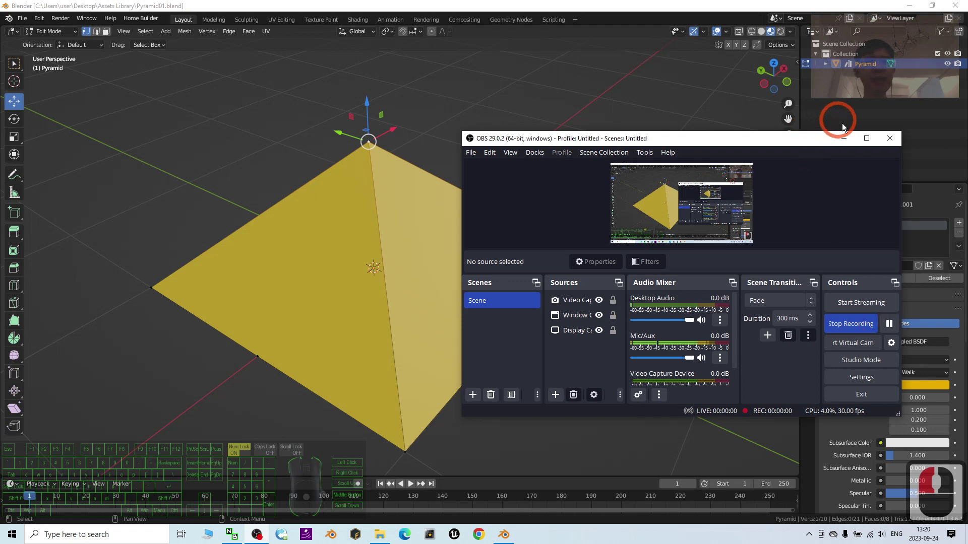
# Orbit the viewport to look down on the finished yellow pyramid from above.
pyautogui.click(843, 139)
pyautogui.moveTo(579, 238); pyautogui.dragTo(363, 237, button='middle')
# Start a new General scene and delete the default cube, camera and light.
pyautogui.click(23, 19)
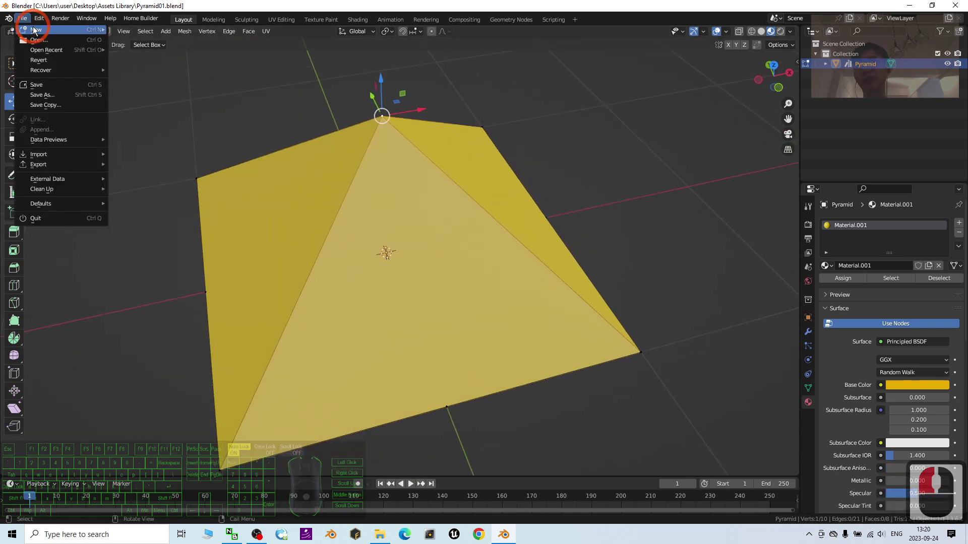
pyautogui.click(35, 29)
pyautogui.click(138, 30)
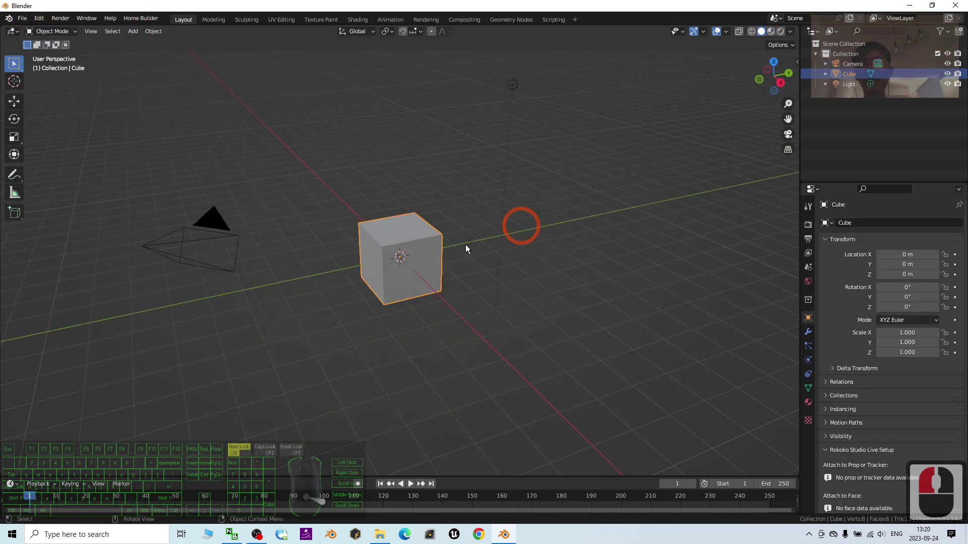
pyautogui.click(314, 218)
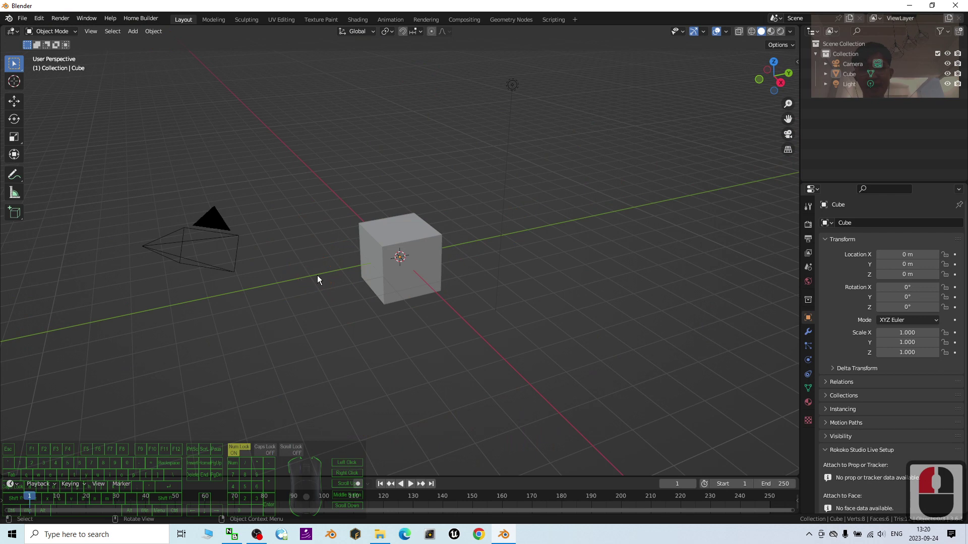
pyautogui.press('a')
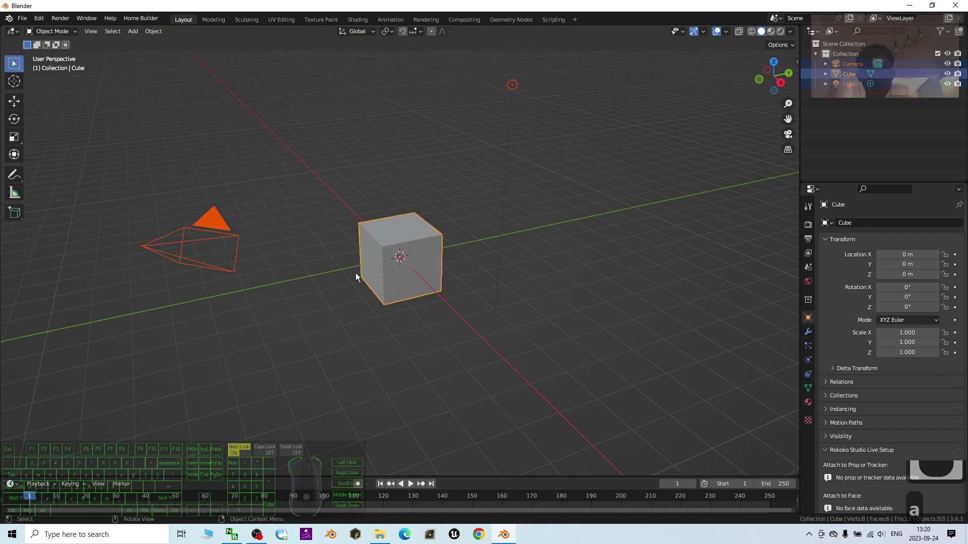
pyautogui.press('Delete')
# Add a mesh plane at the origin and select it.
pyautogui.scroll(5, 437, 259)
pyautogui.moveTo(482, 280); pyautogui.dragTo(434, 205, button='middle')
pyautogui.scroll(4, 434, 204)
pyautogui.click(133, 31)
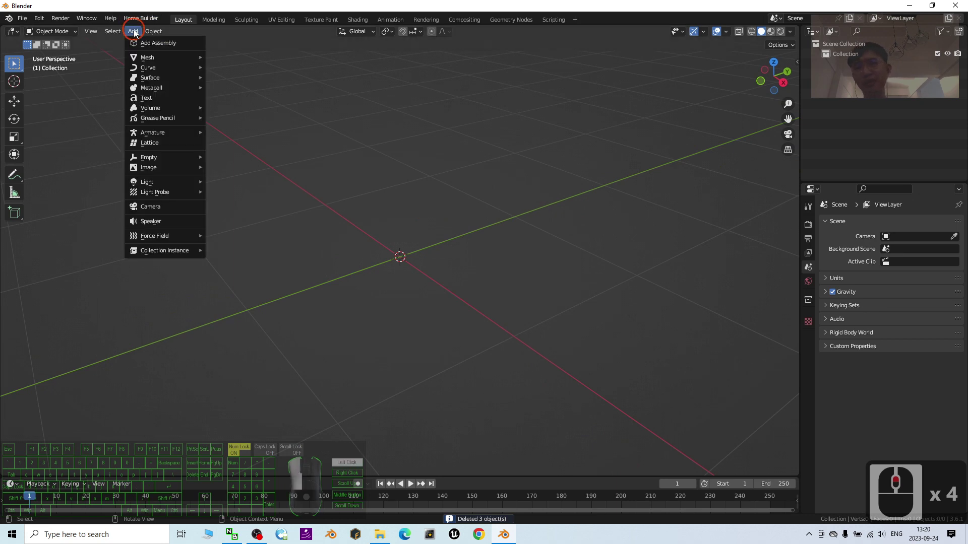
pyautogui.click(152, 57)
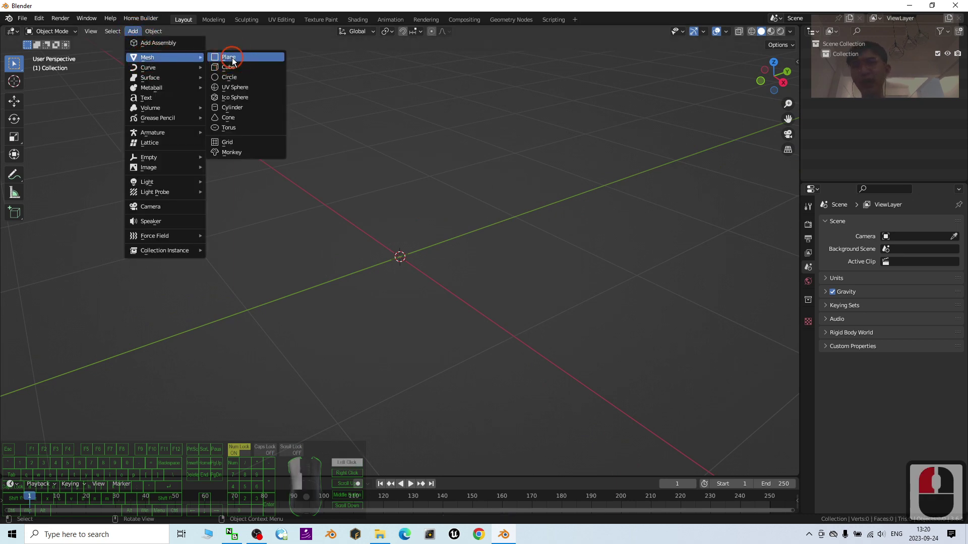
pyautogui.click(216, 56)
pyautogui.click(542, 197)
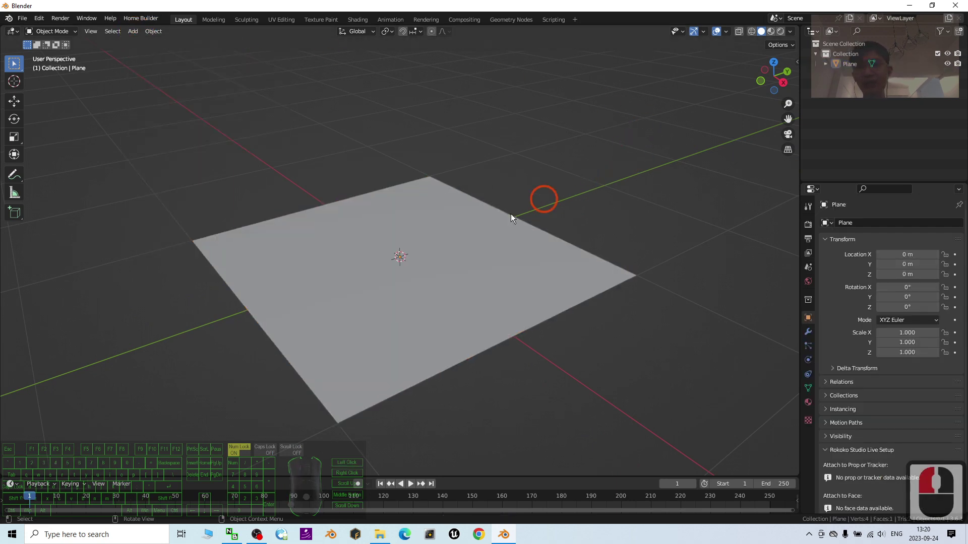
pyautogui.click(493, 234)
# Rename the plane to 'Pyramid' in the Outliner.
pyautogui.click(846, 62)
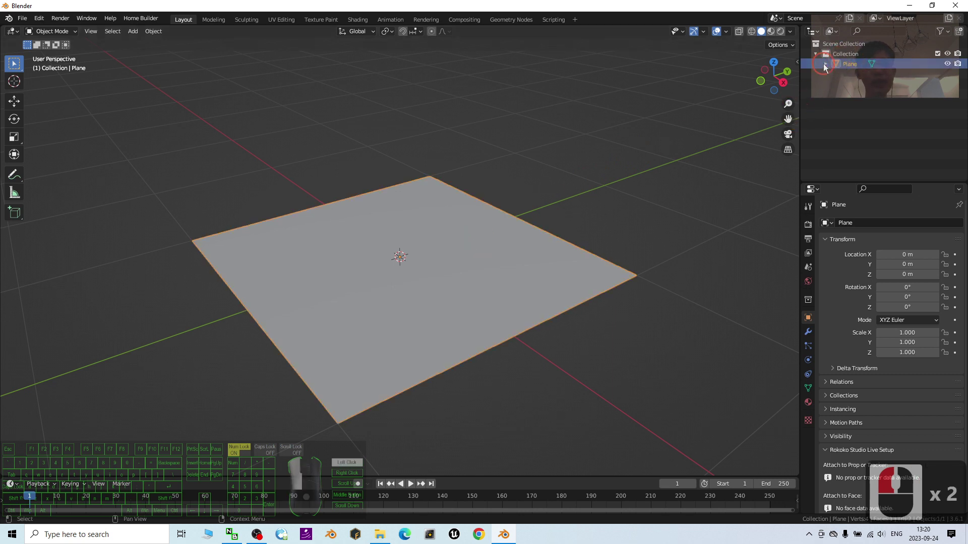
pyautogui.click(850, 64)
pyautogui.doubleClick(850, 64)
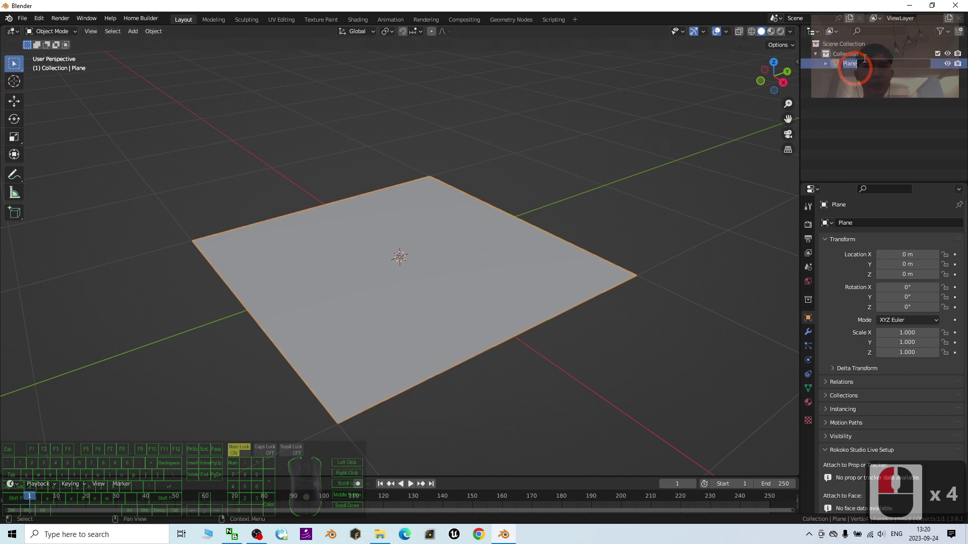
pyautogui.write('Py')
pyautogui.press('BackSpace')
pyautogui.write('yramid')
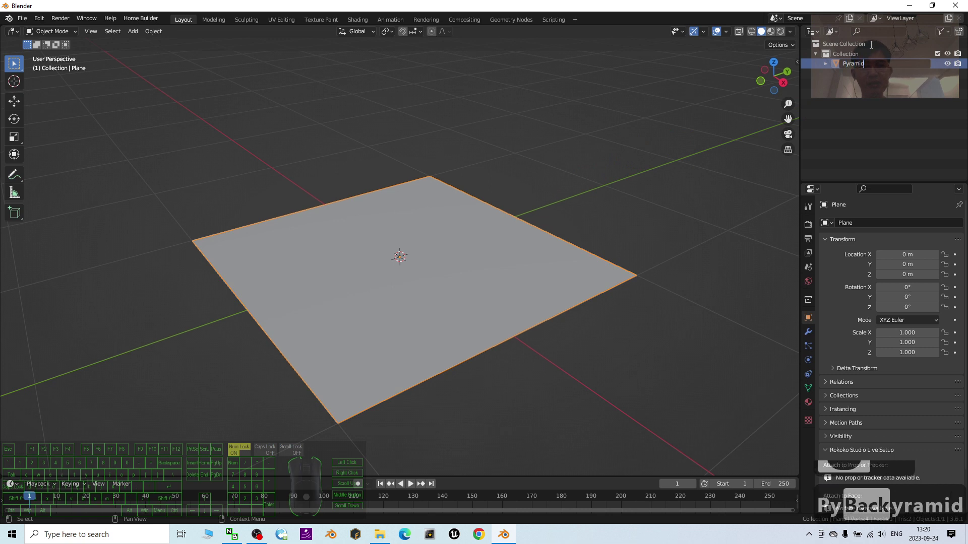
pyautogui.press('Return')
# Enter Edit Mode on the Pyramid plane, switch to face select and select its face.
pyautogui.click(651, 105)
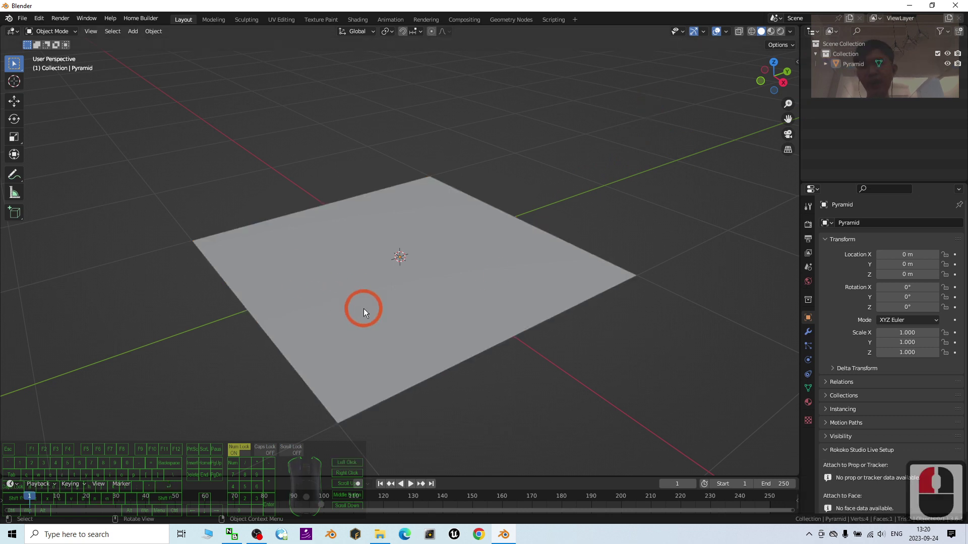
pyautogui.click(361, 309)
pyautogui.click(50, 31)
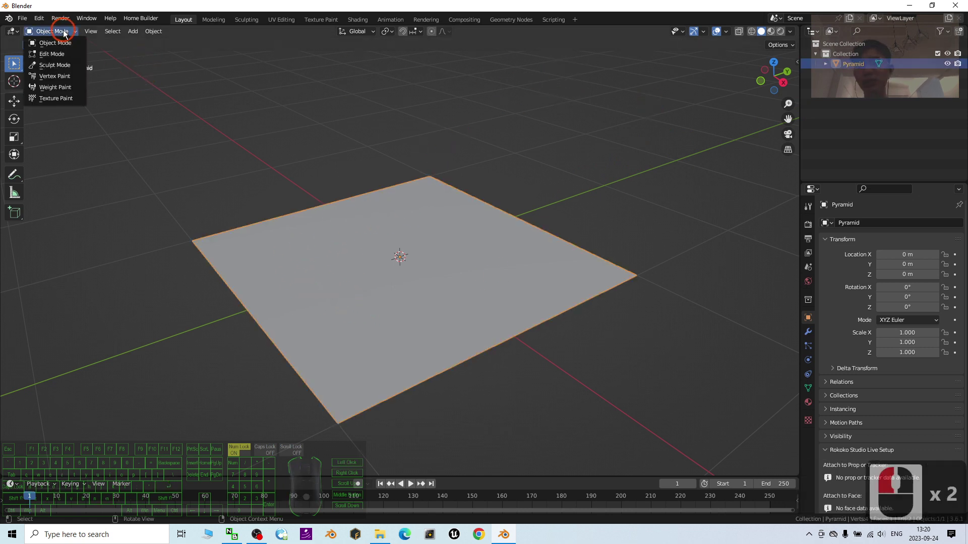
pyautogui.click(56, 42)
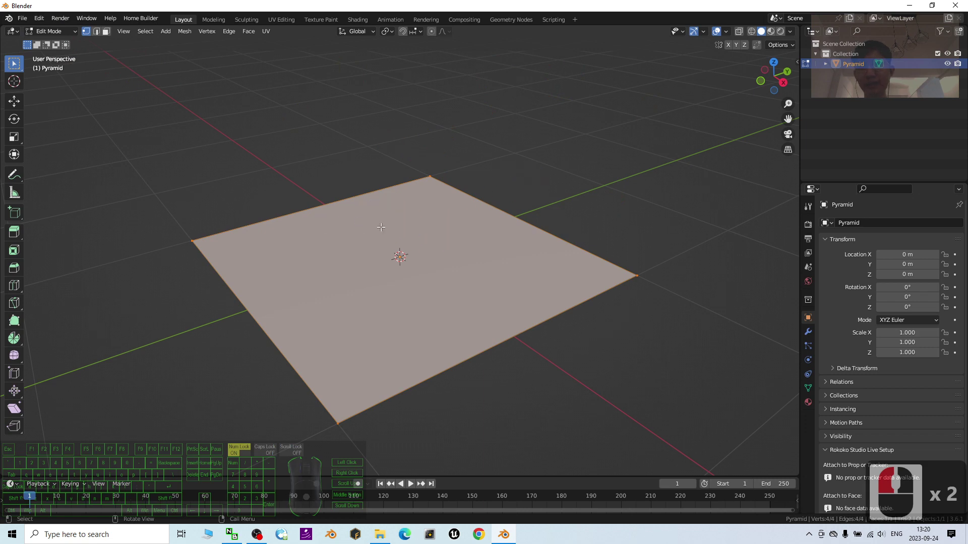
pyautogui.click(391, 151)
pyautogui.click(97, 31)
pyautogui.click(106, 32)
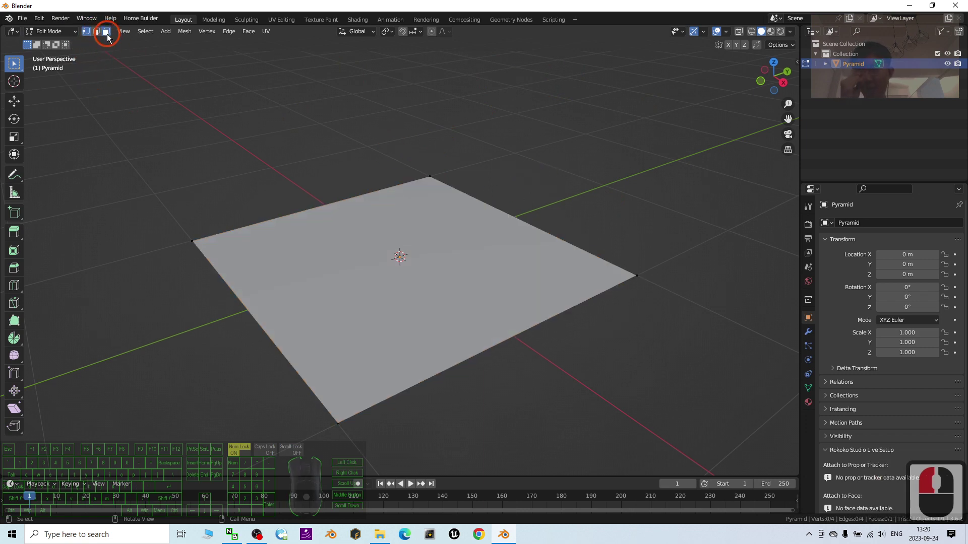
pyautogui.click(323, 233)
pyautogui.click(114, 35)
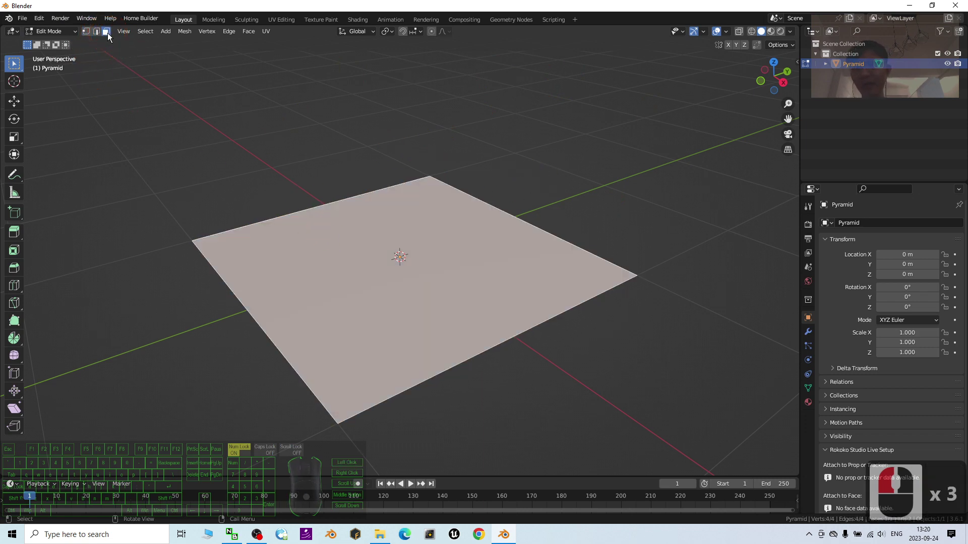
# Subdivide the plane's face into a 2×2 grid of four faces.
pyautogui.moveTo(488, 252); pyautogui.dragTo(610, 168, button='middle')
pyautogui.click(610, 168)
pyautogui.click(602, 210)
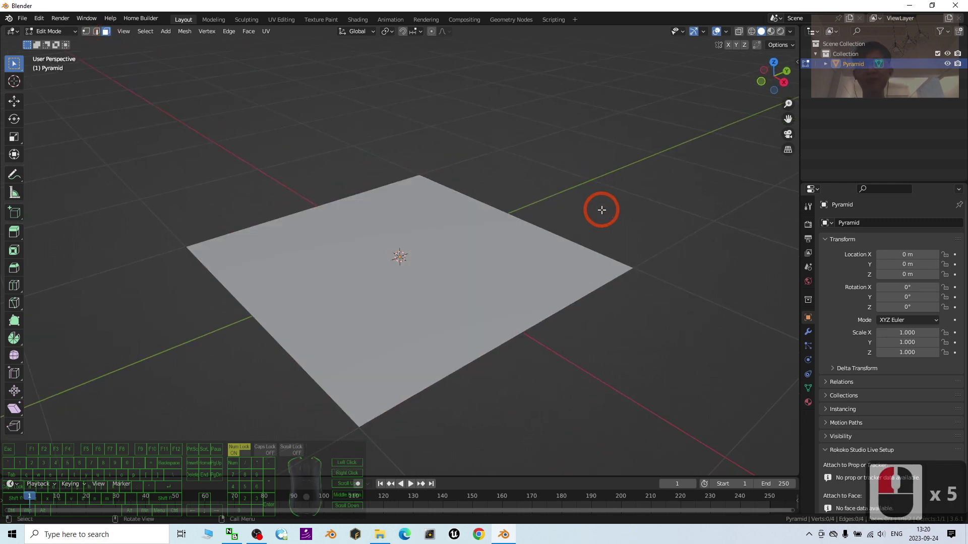
pyautogui.click(391, 335)
pyautogui.rightClick(325, 252)
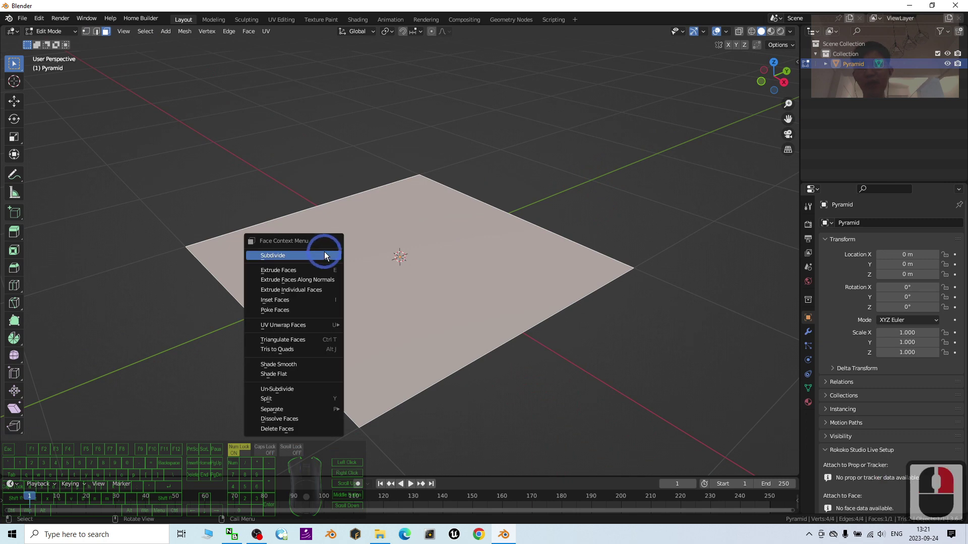
pyautogui.click(299, 261)
# Check the four new faces from another angle, then switch to vertex select mode.
pyautogui.scroll(2, 531, 266)
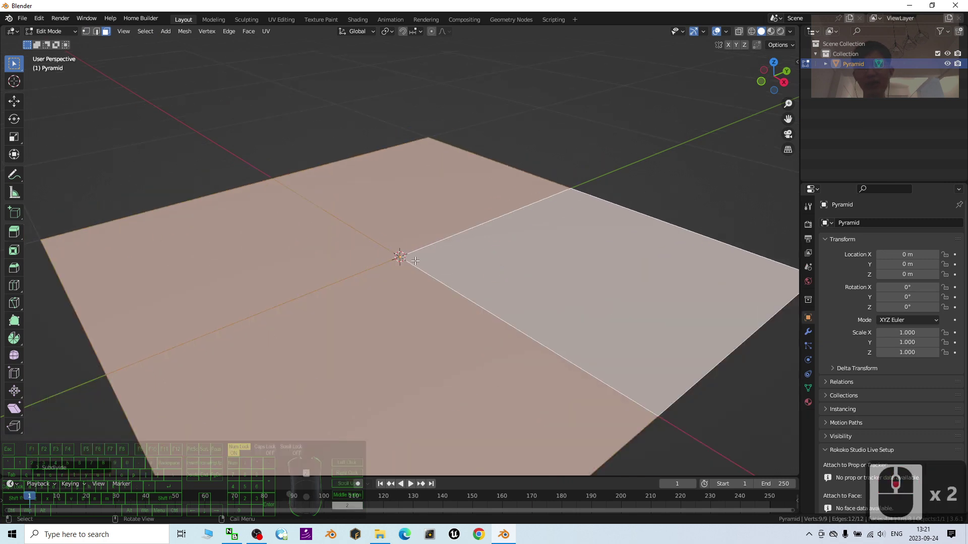
pyautogui.scroll(-2, 405, 259)
pyautogui.moveTo(405, 259)
pyautogui.mouseDown(button='middle')
pyautogui.moveTo(454, 274)
pyautogui.moveTo(413, 275)
pyautogui.mouseUp(button='middle')
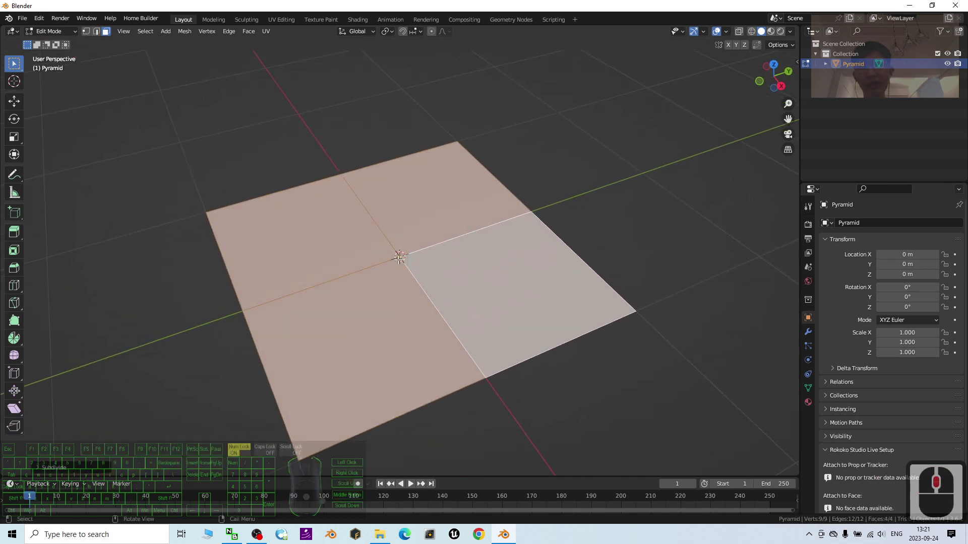
pyautogui.scroll(2, 422, 256)
pyautogui.scroll(-2, 422, 256)
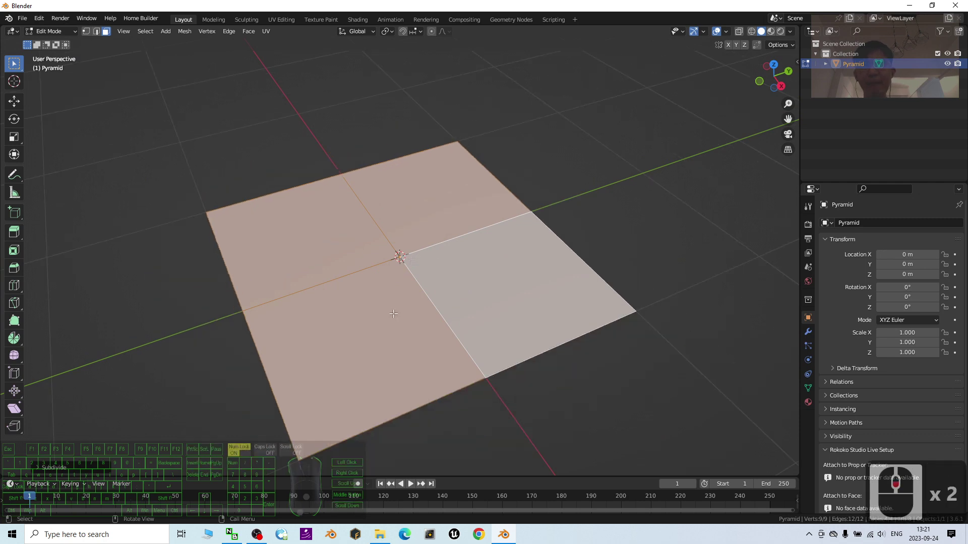
pyautogui.moveTo(422, 256)
pyautogui.mouseDown(button='middle')
pyautogui.moveTo(409, 309)
pyautogui.moveTo(399, 258)
pyautogui.mouseUp(button='middle')
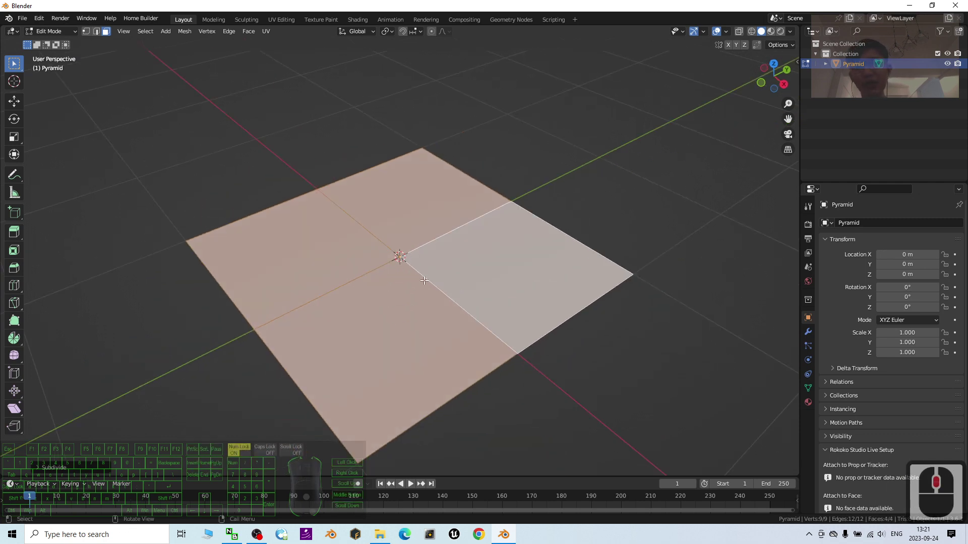
pyautogui.scroll(3, 424, 281)
pyautogui.scroll(-3, 424, 271)
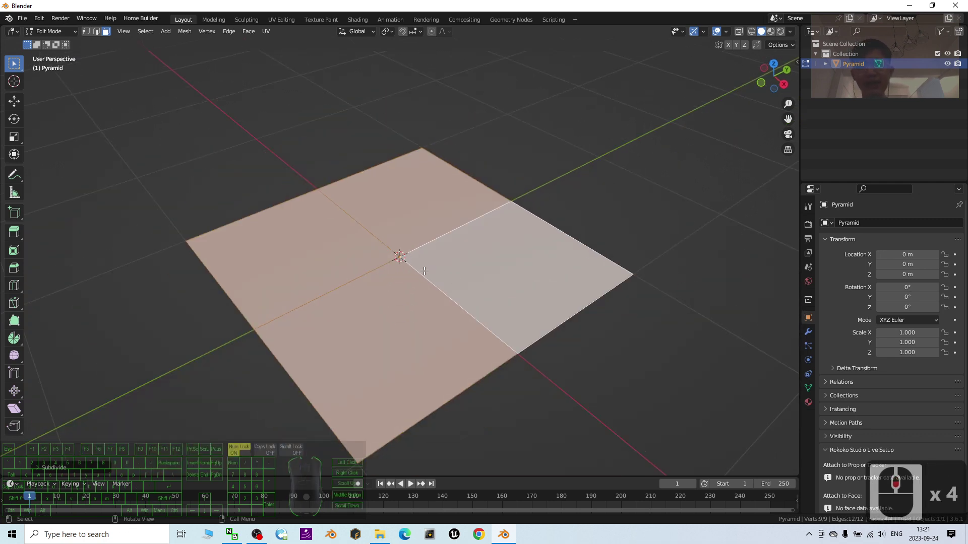
pyautogui.click(425, 207)
pyautogui.click(337, 244)
pyautogui.click(408, 318)
pyautogui.click(493, 281)
pyautogui.click(407, 250)
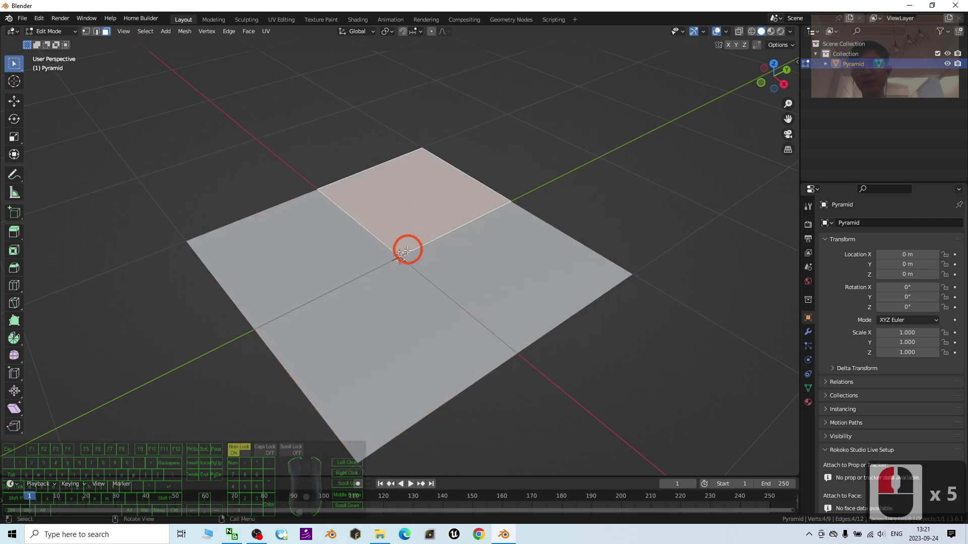
pyautogui.click(86, 31)
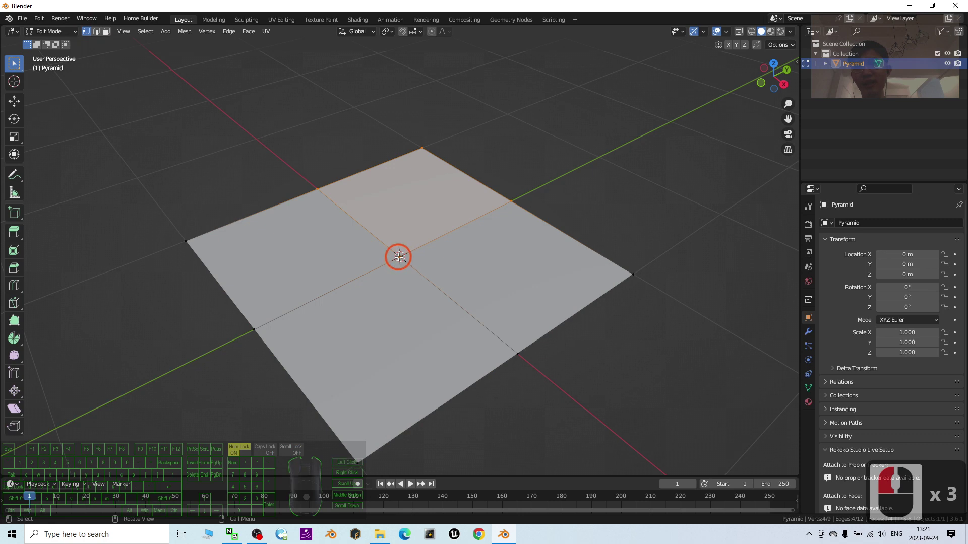
# Extrude the centre vertex straight up along Z to form the apex.
pyautogui.click(399, 256)
pyautogui.click(14, 101)
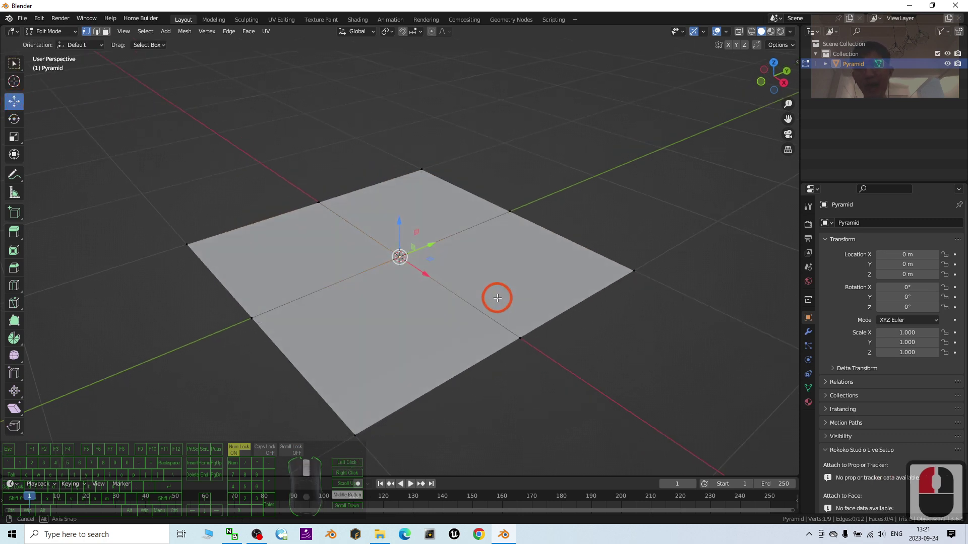
pyautogui.press('e')
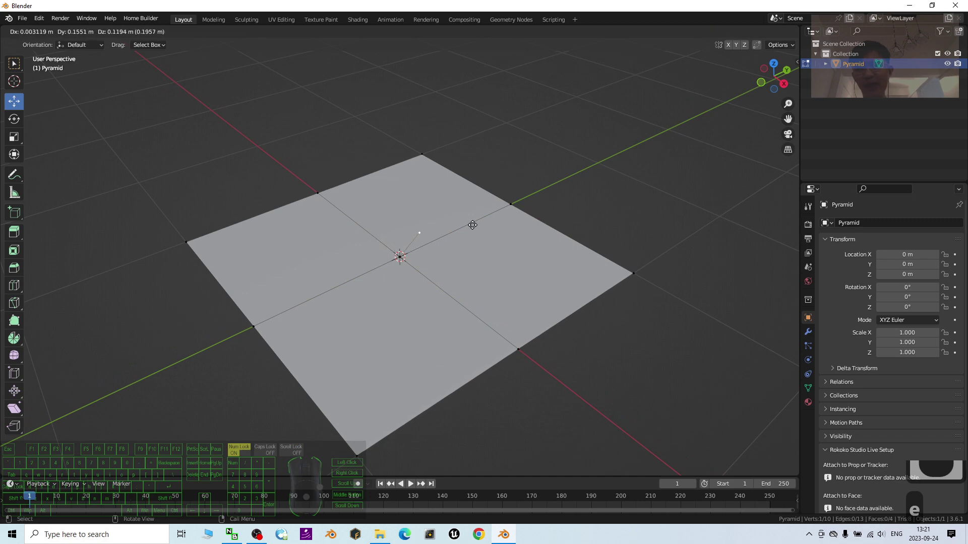
pyautogui.press('z')
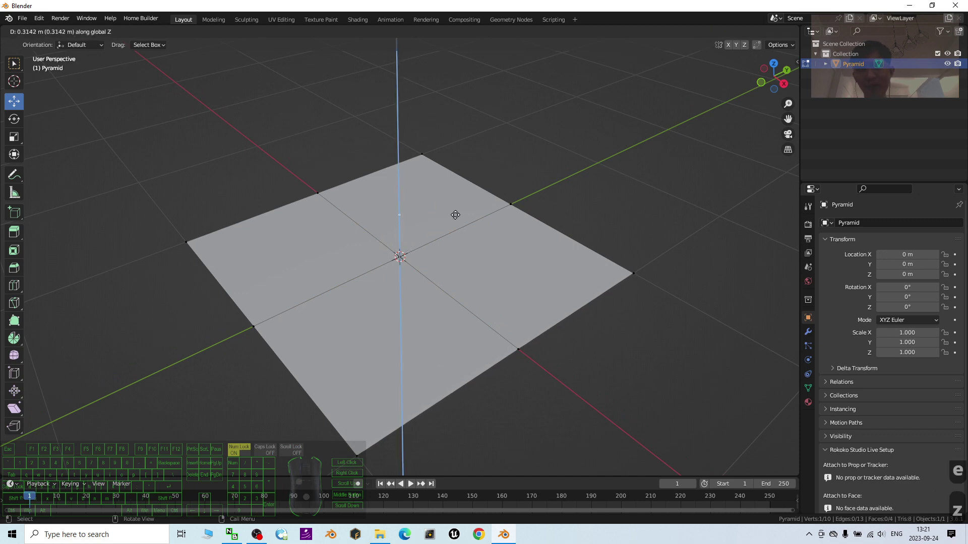
pyautogui.click(436, 92)
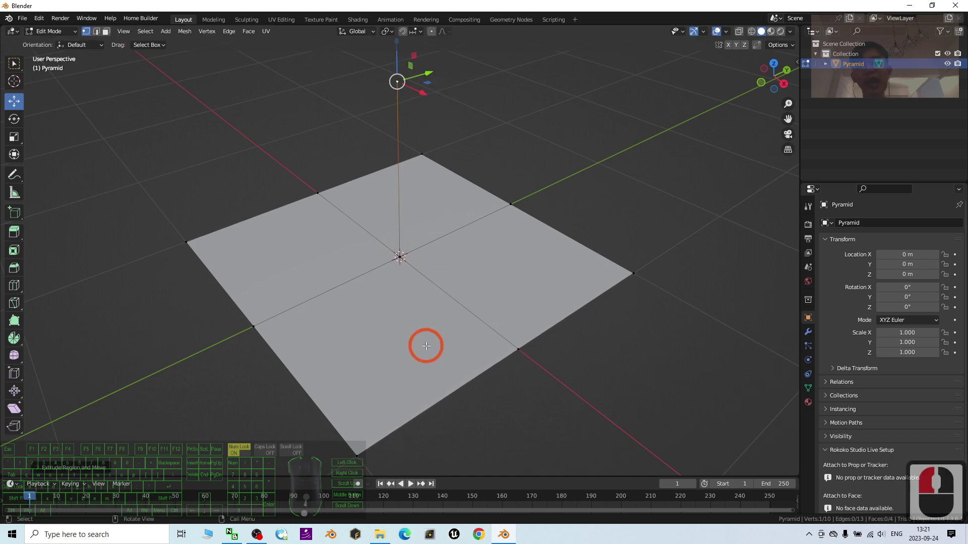
# Inspect the raised apex from other angles and select only the apex vertex.
pyautogui.moveTo(424, 343); pyautogui.dragTo(454, 348, button='middle')
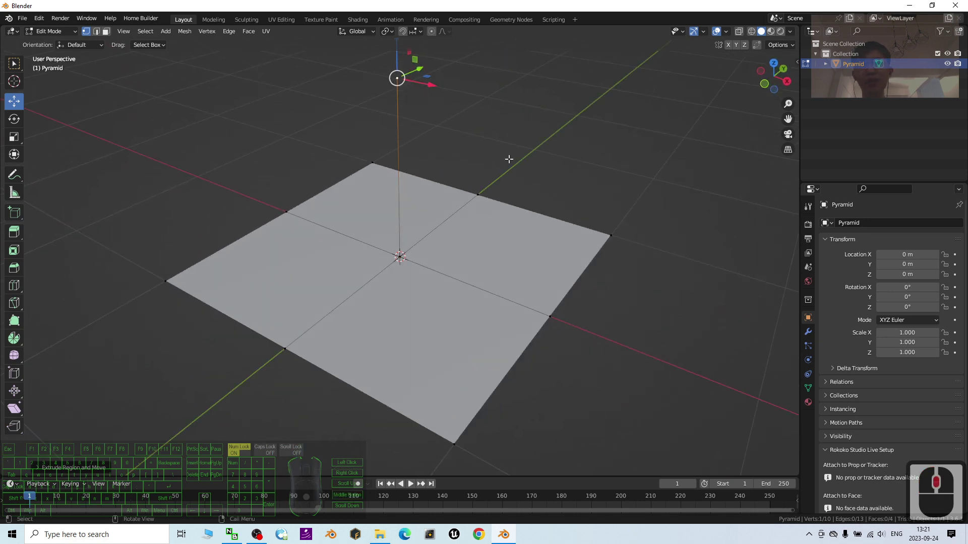
pyautogui.moveTo(509, 159); pyautogui.dragTo(470, 148, button='middle')
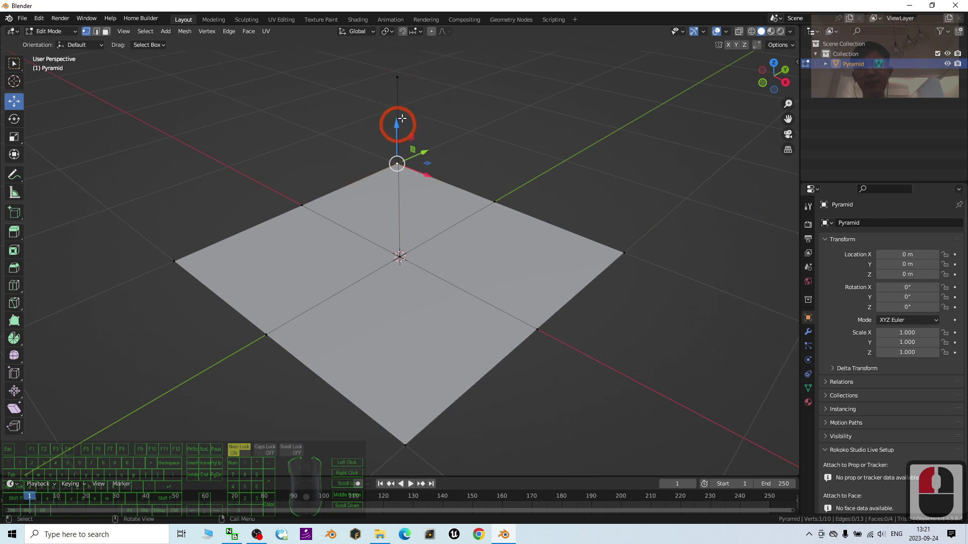
pyautogui.doubleClick(464, 84)
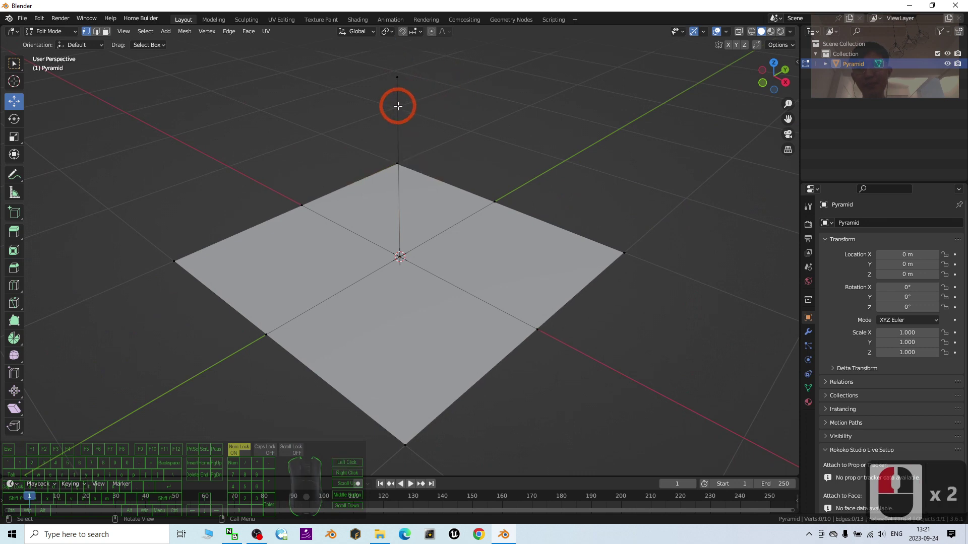
pyautogui.click(95, 32)
pyautogui.moveTo(371, 104); pyautogui.dragTo(398, 110)
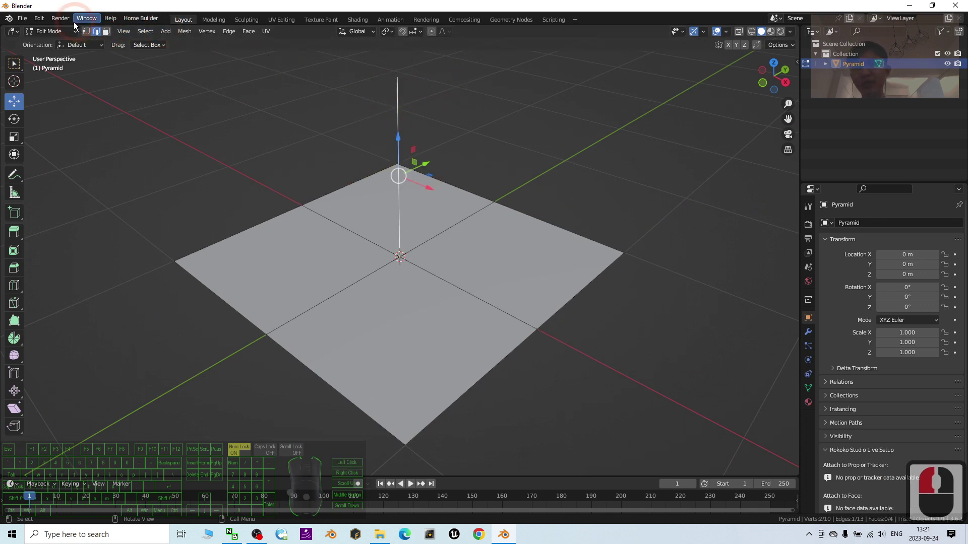
pyautogui.click(87, 32)
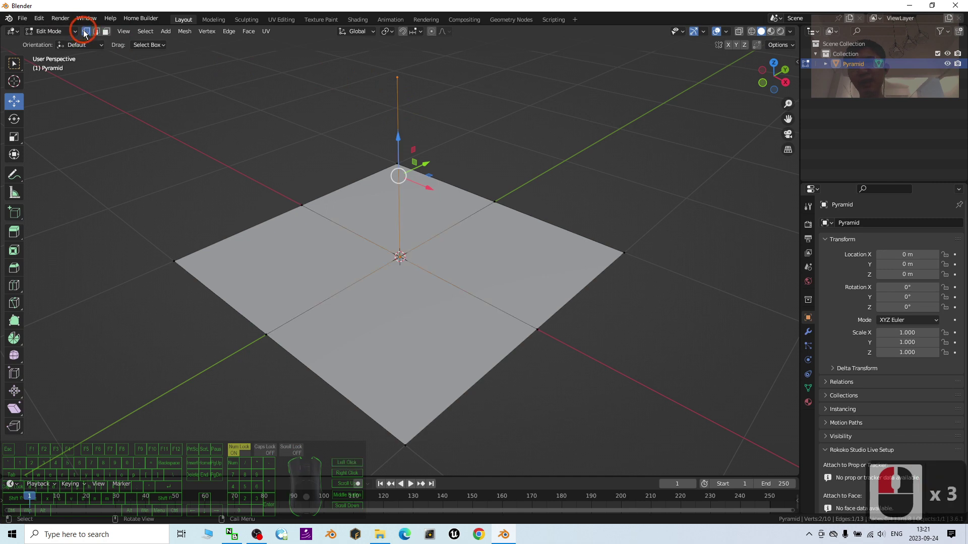
pyautogui.click(395, 73)
pyautogui.click(394, 73)
pyautogui.click(394, 73)
pyautogui.moveTo(464, 153); pyautogui.dragTo(531, 164, button='middle')
pyautogui.scroll(-2, 533, 227)
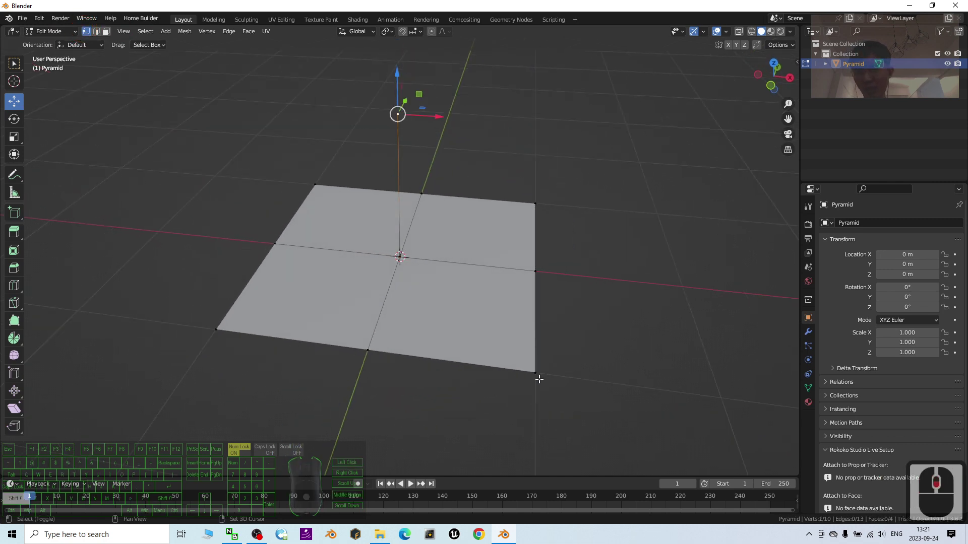
# Fill the first two triangular side faces between the apex and corner vertices.
pyautogui.keyDown('shift'); pyautogui.click(536, 375); pyautogui.keyUp('shift')
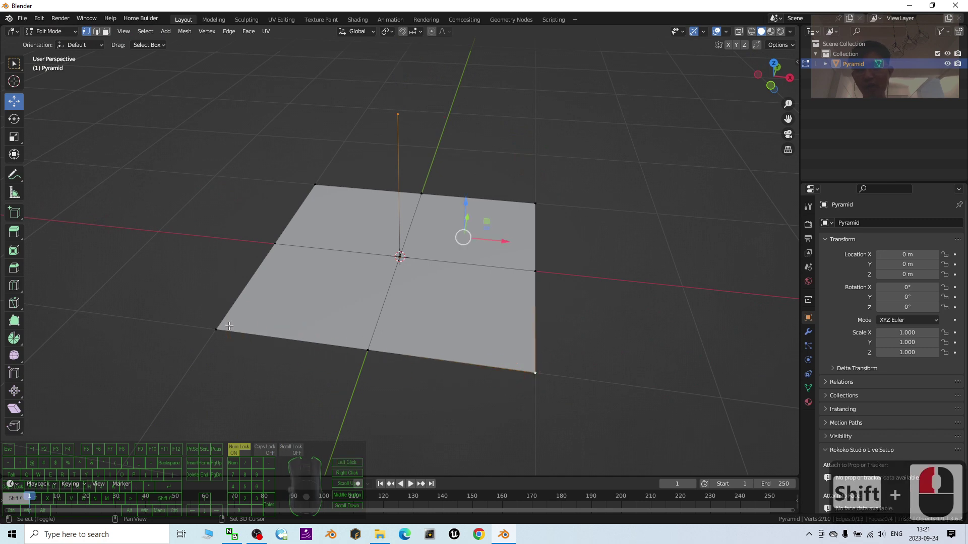
pyautogui.keyDown('shift'); pyautogui.click(212, 332); pyautogui.keyUp('shift')
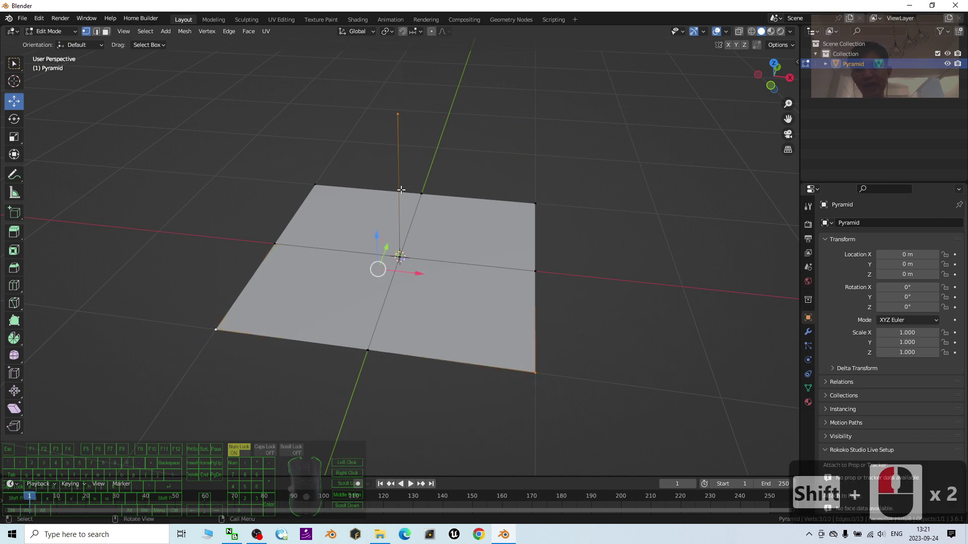
pyautogui.rightClick(400, 164)
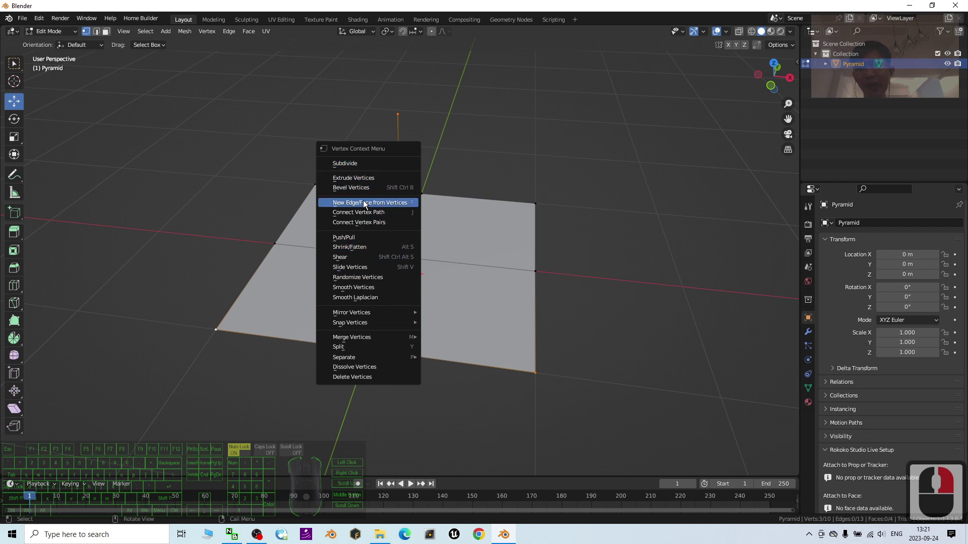
pyautogui.click(380, 205)
pyautogui.moveTo(676, 311); pyautogui.dragTo(456, 195, button='middle')
pyautogui.moveTo(347, 200); pyautogui.dragTo(603, 267, button='middle')
pyautogui.click(603, 267)
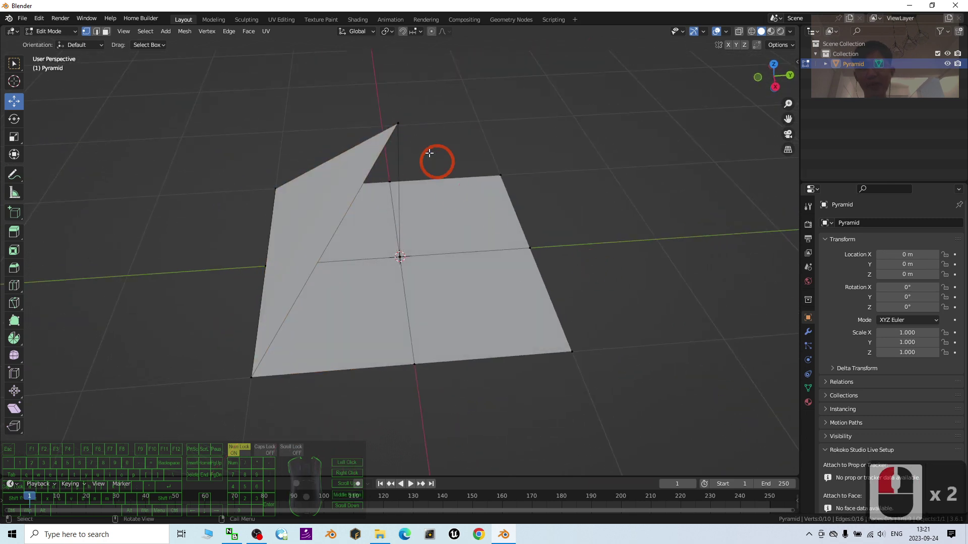
pyautogui.click(398, 124)
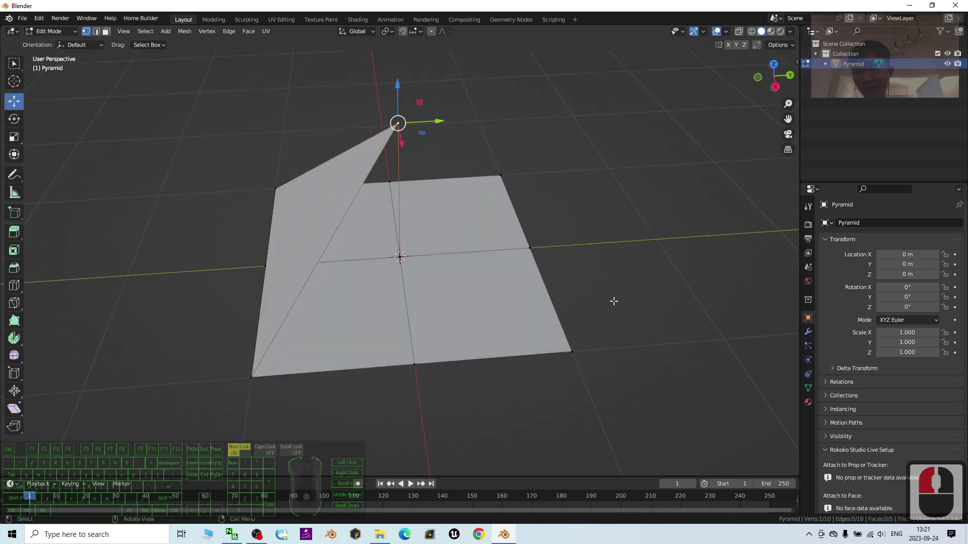
pyautogui.keyDown('shift'); pyautogui.click(572, 352); pyautogui.keyUp('shift')
pyautogui.keyDown('shift'); pyautogui.click(253, 377); pyautogui.keyUp('shift')
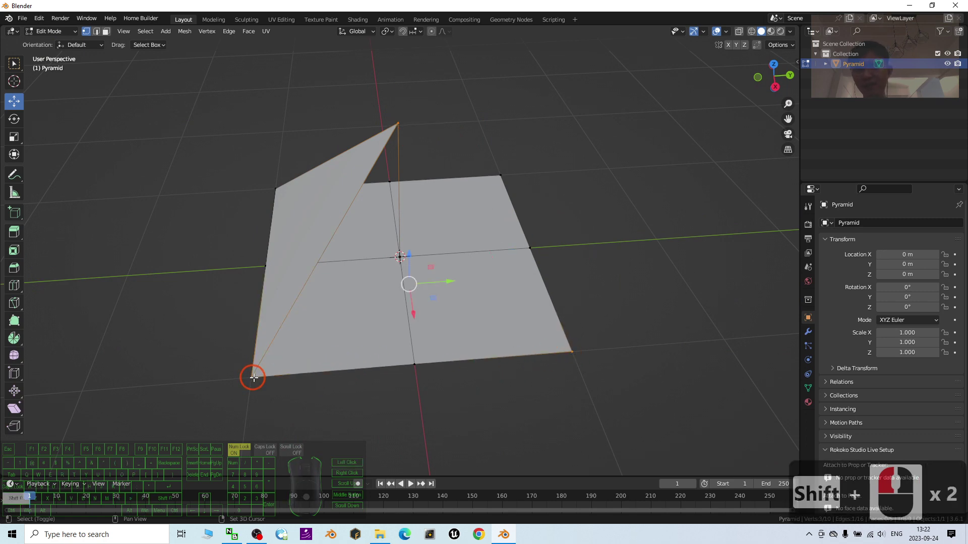
pyautogui.rightClick(327, 270)
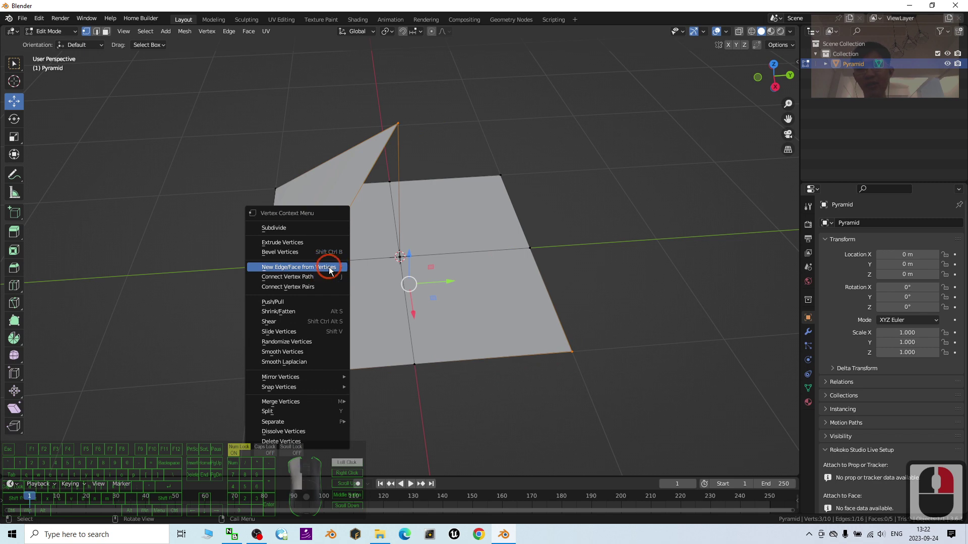
pyautogui.click(330, 270)
# Fill two more triangular side faces from the apex to the base corners.
pyautogui.moveTo(672, 270); pyautogui.dragTo(717, 268, button='middle')
pyautogui.click(526, 133)
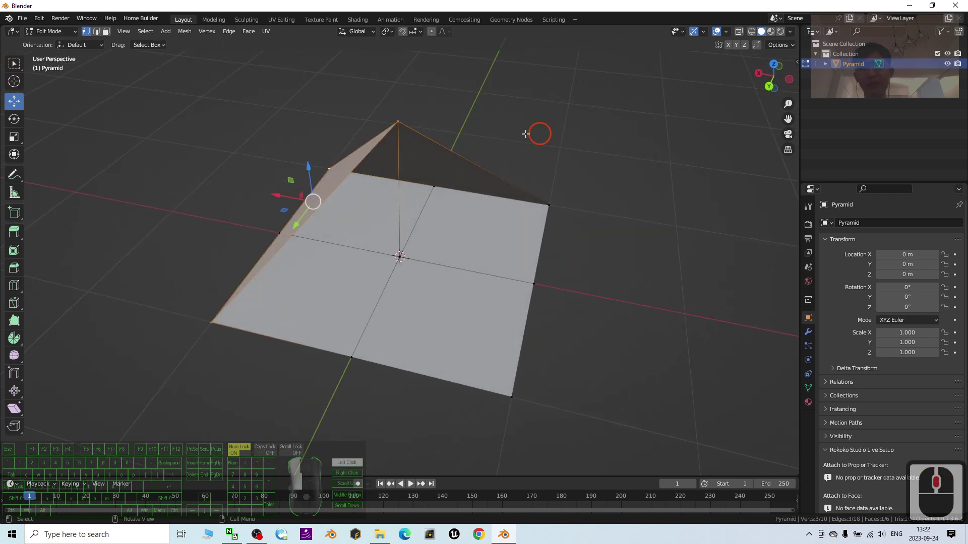
pyautogui.click(398, 121)
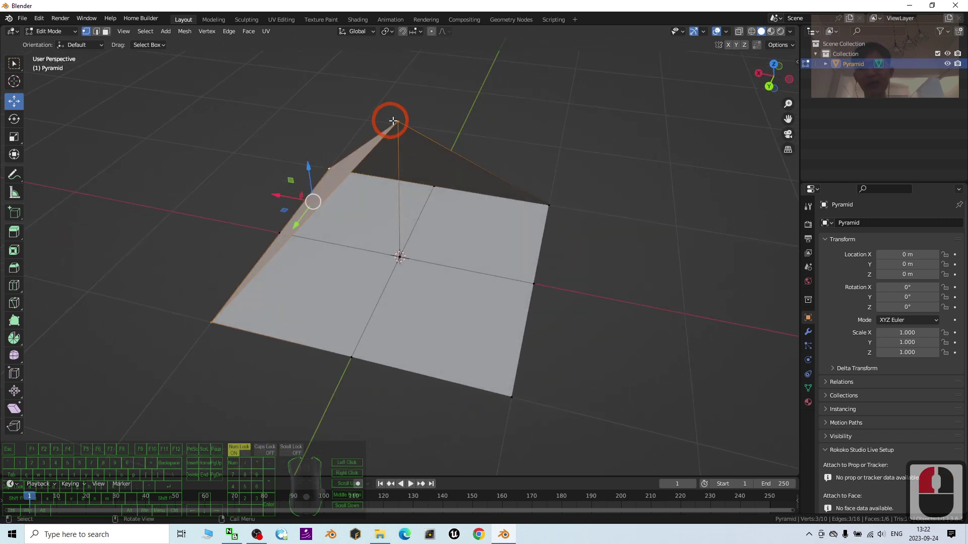
pyautogui.keyDown('shift'); pyautogui.click(512, 397); pyautogui.keyUp('shift')
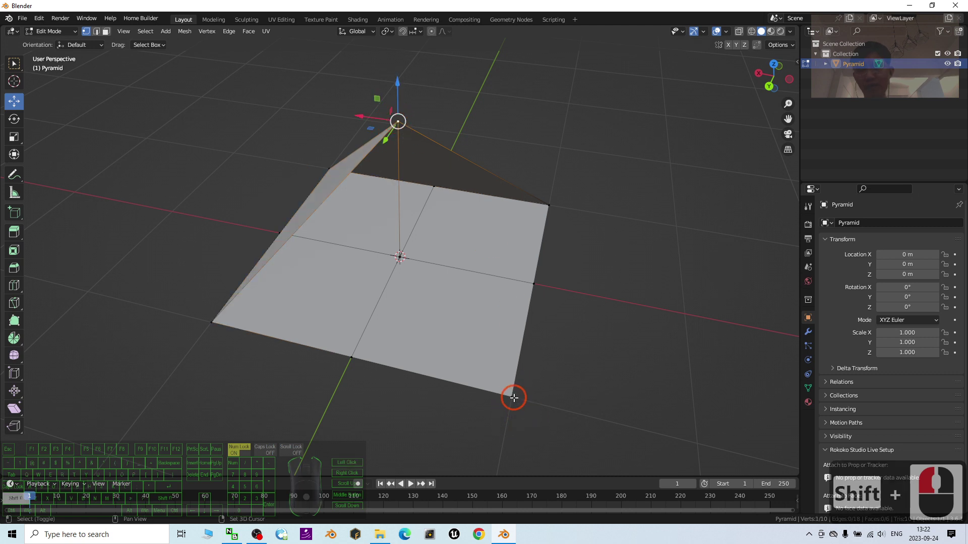
pyautogui.keyDown('shift'); pyautogui.click(212, 323); pyautogui.keyUp('shift')
pyautogui.rightClick(294, 303)
pyautogui.click(302, 299)
pyautogui.moveTo(579, 318); pyautogui.dragTo(636, 299, button='middle')
pyautogui.click(577, 344)
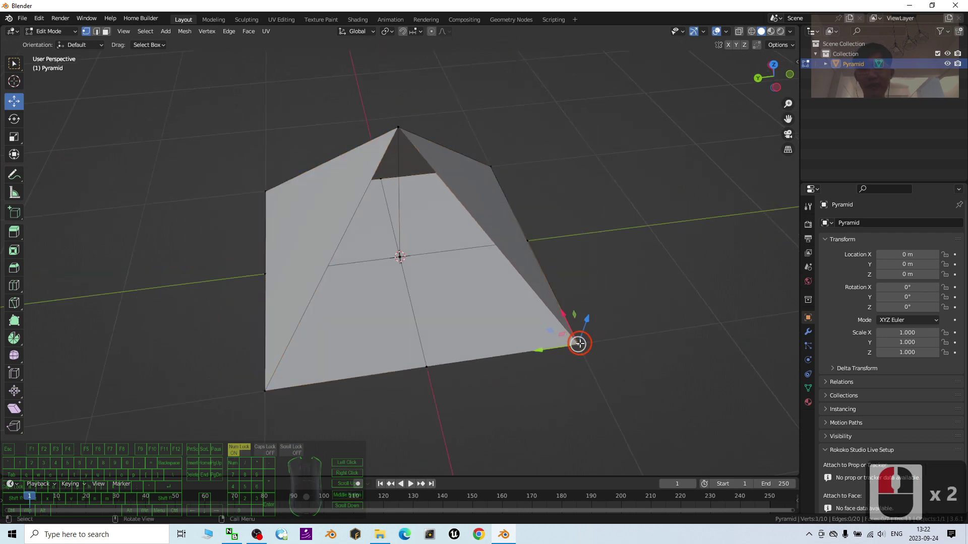
pyautogui.keyDown('shift'); pyautogui.click(398, 126); pyautogui.keyUp('shift')
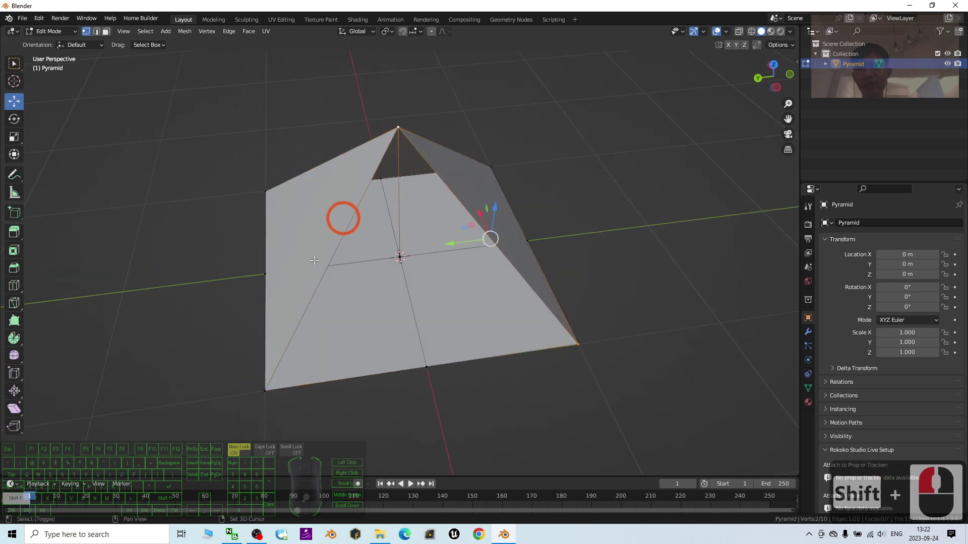
pyautogui.keyDown('shift'); pyautogui.click(266, 389); pyautogui.keyUp('shift')
pyautogui.rightClick(335, 308)
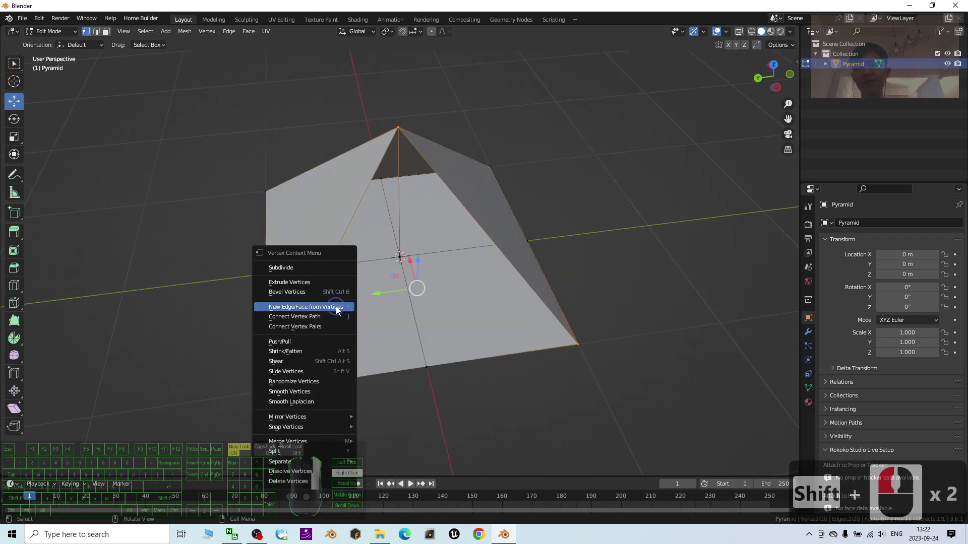
pyautogui.click(303, 311)
# View the pyramid from above and drag the apex vertex down along Z.
pyautogui.moveTo(637, 346); pyautogui.dragTo(696, 309, button='middle')
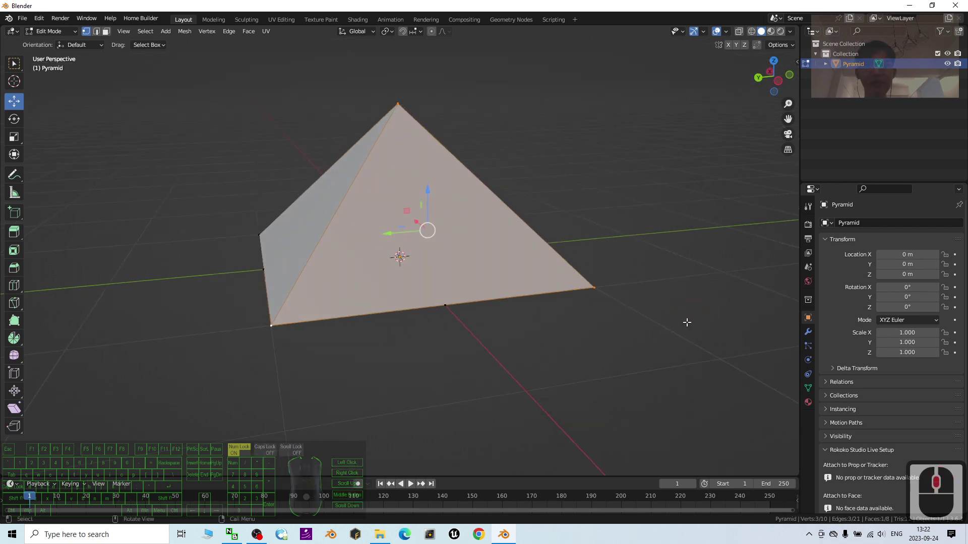
pyautogui.moveTo(610, 344); pyautogui.dragTo(651, 352, button='middle')
pyautogui.moveTo(400, 112); pyautogui.dragTo(409, 90)
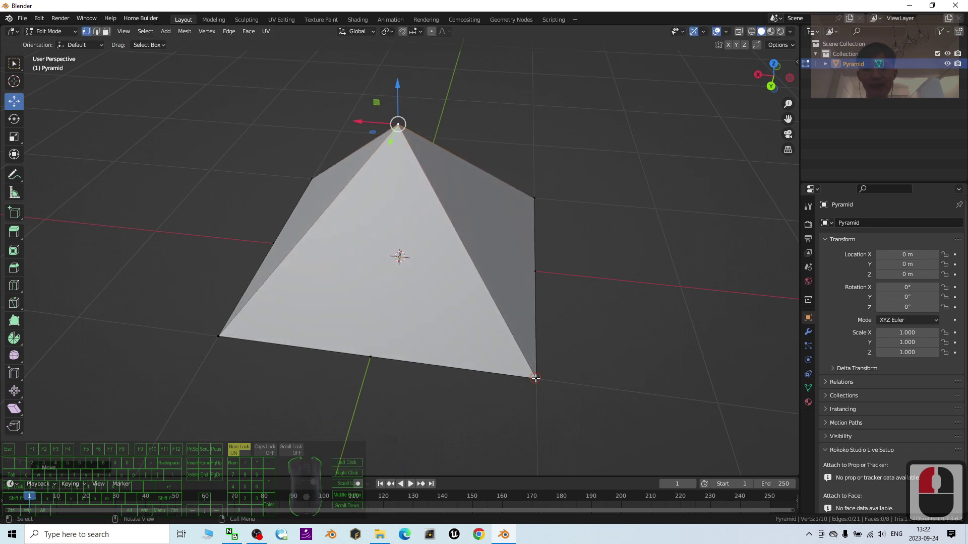
# Move the bottom-right corner vertex, undo it with Ctrl+Z, and view from below.
pyautogui.click(564, 390)
pyautogui.moveTo(510, 391); pyautogui.dragTo(458, 347)
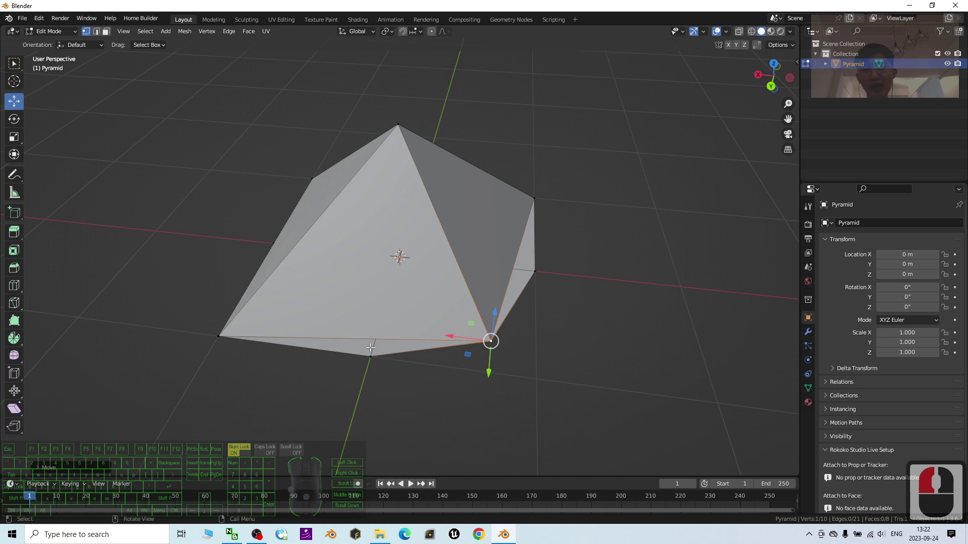
pyautogui.moveTo(599, 360); pyautogui.dragTo(459, 330, button='middle')
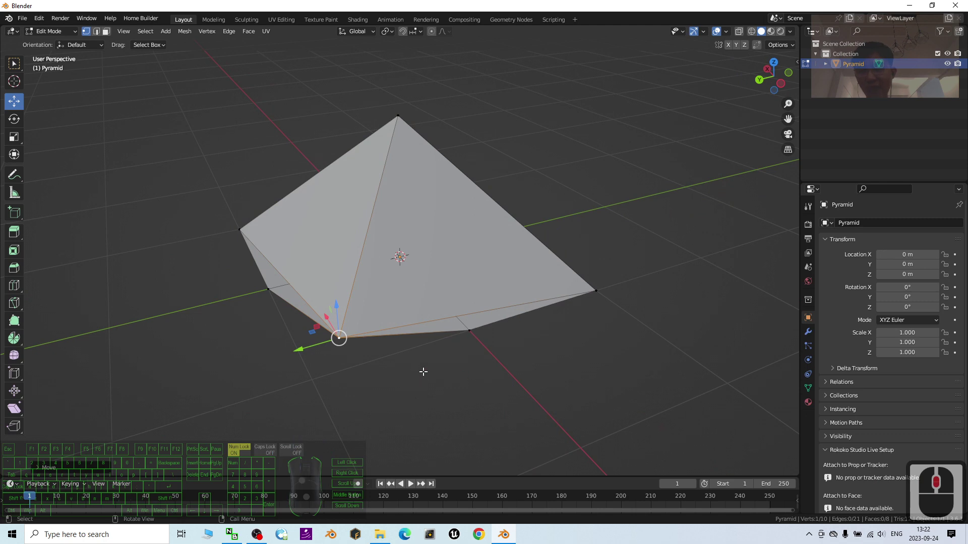
pyautogui.hotkey('ctrl', 'z')
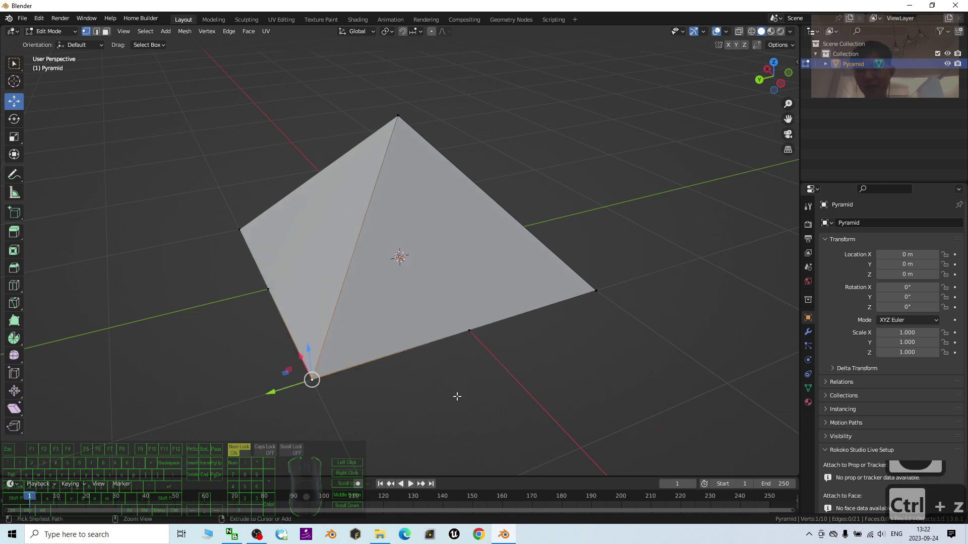
pyautogui.moveTo(443, 423); pyautogui.dragTo(442, 270, button='middle')
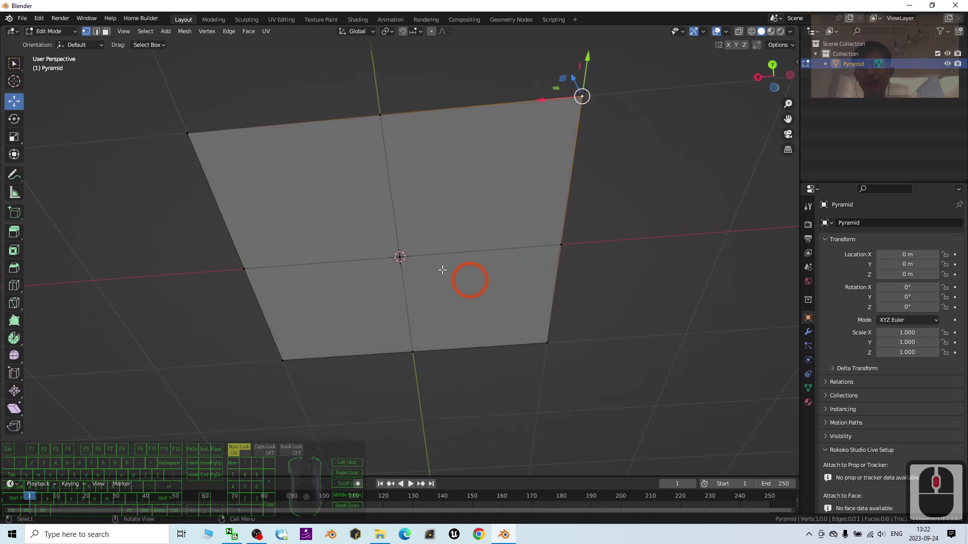
# Switch to edge select mode and delete the first stray edge.
pyautogui.click(393, 195)
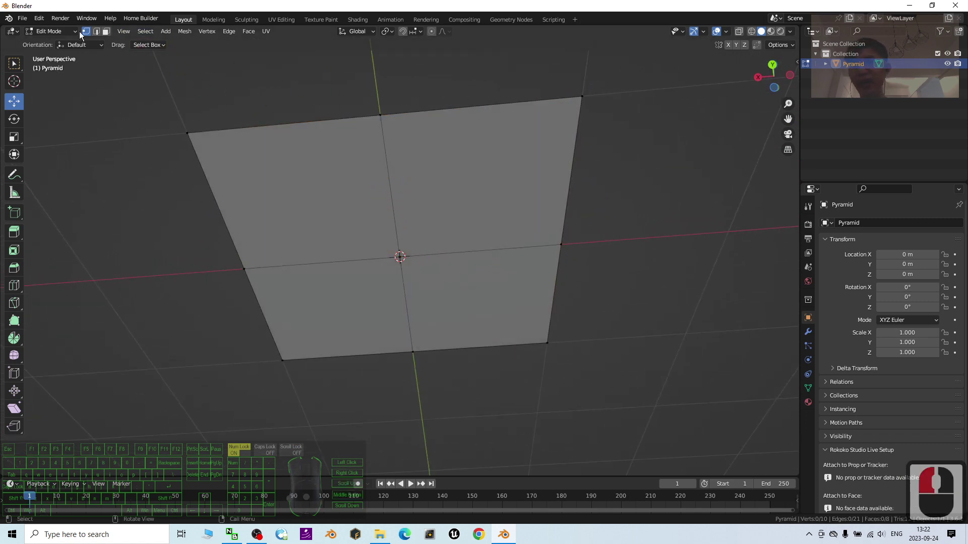
pyautogui.click(96, 32)
pyautogui.moveTo(429, 181); pyautogui.dragTo(399, 175, button='middle')
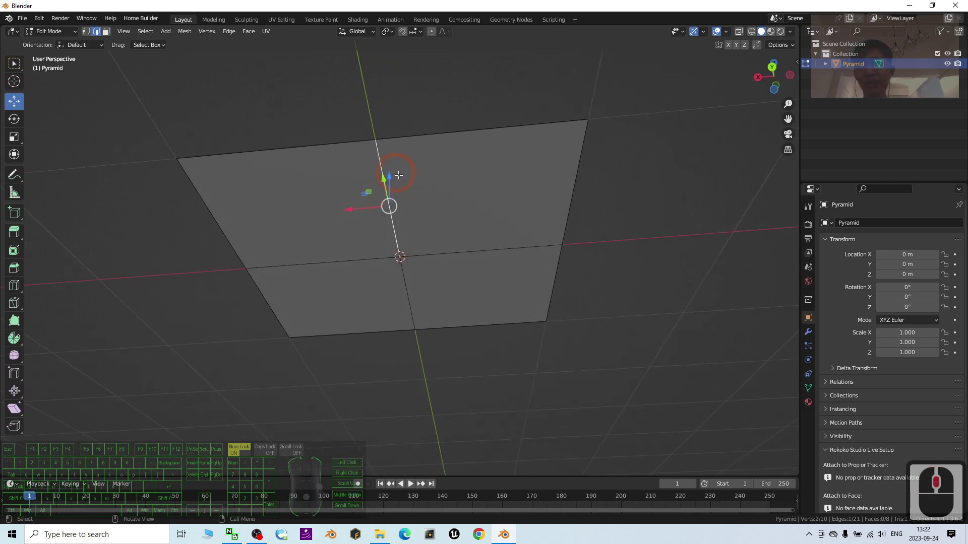
pyautogui.press('Delete')
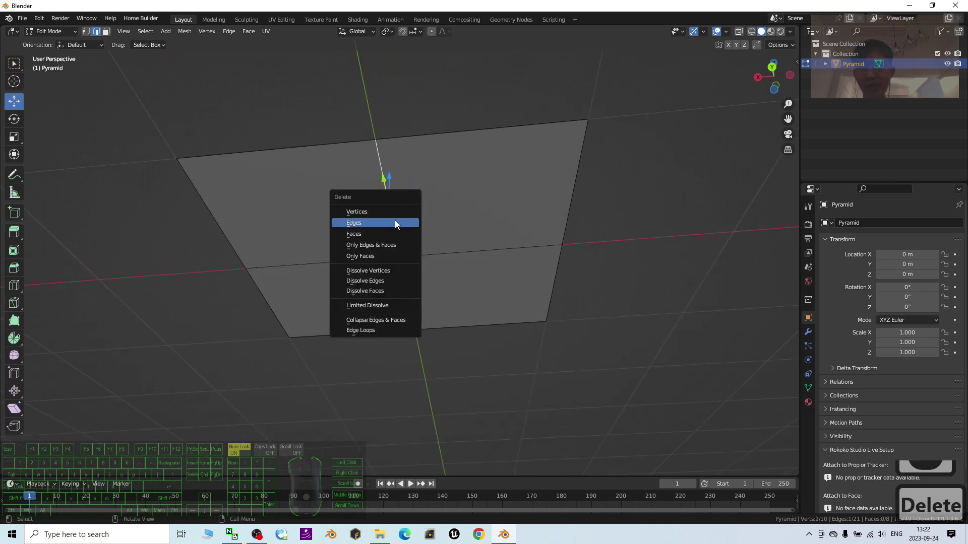
pyautogui.click(396, 222)
pyautogui.moveTo(391, 220)
pyautogui.mouseDown()
pyautogui.moveTo(426, 260)
pyautogui.moveTo(478, 261)
pyautogui.mouseUp()
pyautogui.moveTo(478, 262); pyautogui.dragTo(441, 257, button='middle')
# Delete three more edges, including the diagonal and front-left edges.
pyautogui.click(464, 235)
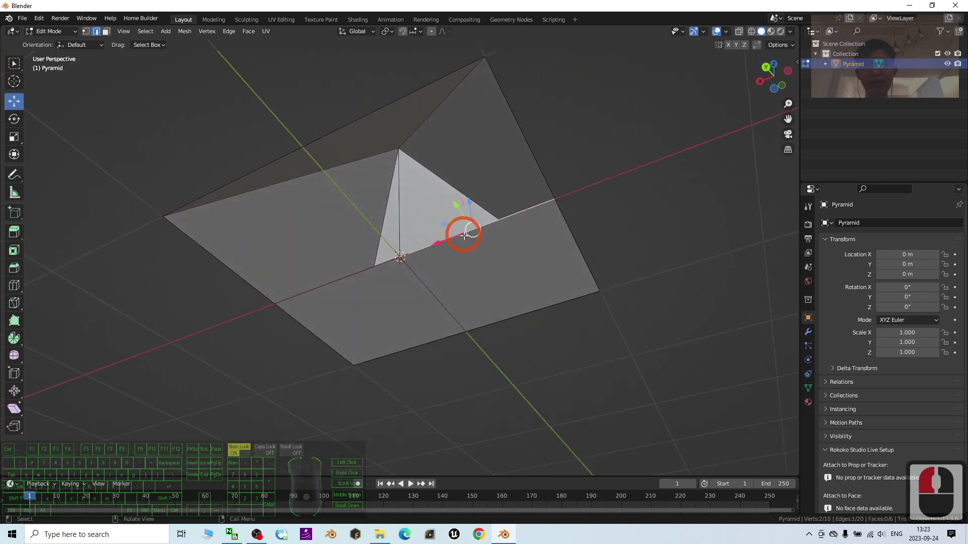
pyautogui.keyDown('shift'); pyautogui.click(439, 297); pyautogui.keyUp('shift')
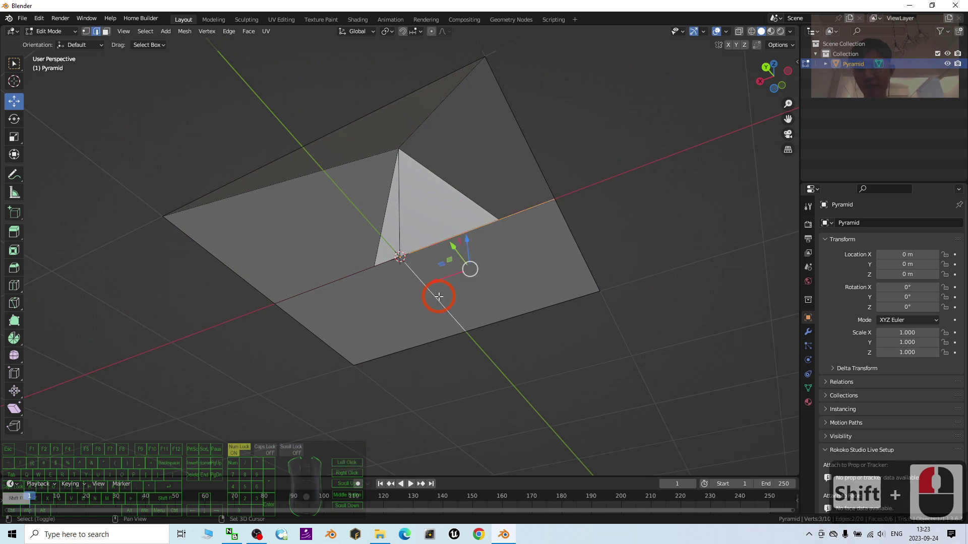
pyautogui.keyDown('shift'); pyautogui.click(338, 279); pyautogui.keyUp('shift')
pyautogui.moveTo(338, 279); pyautogui.dragTo(442, 248, button='middle')
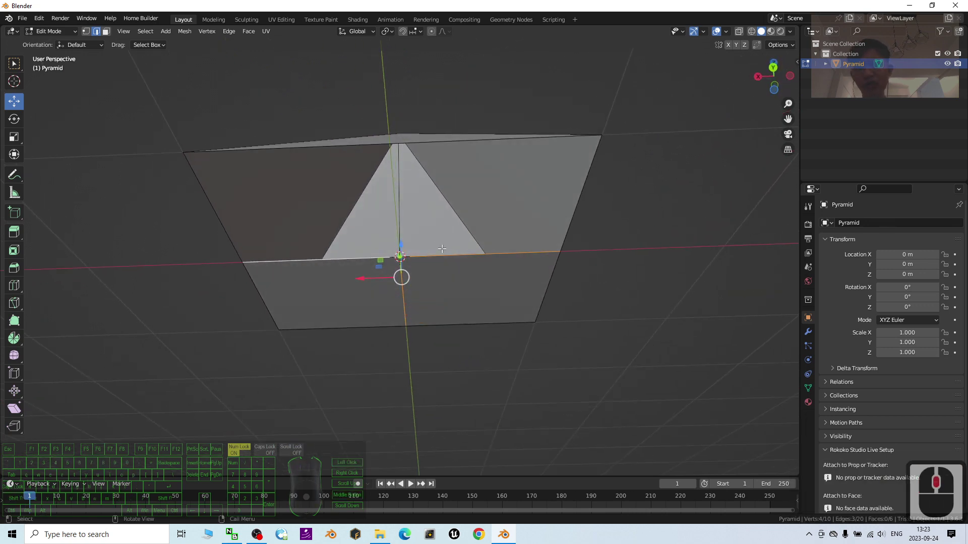
pyautogui.press('Delete')
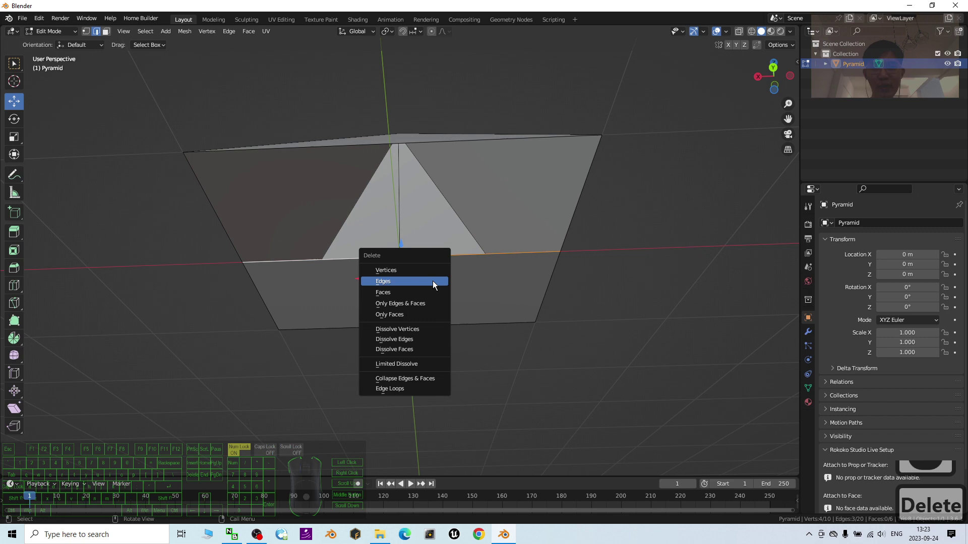
pyautogui.click(401, 279)
# Delete the vertical edge running from the centre to the apex.
pyautogui.moveTo(490, 318); pyautogui.dragTo(455, 233, button='middle')
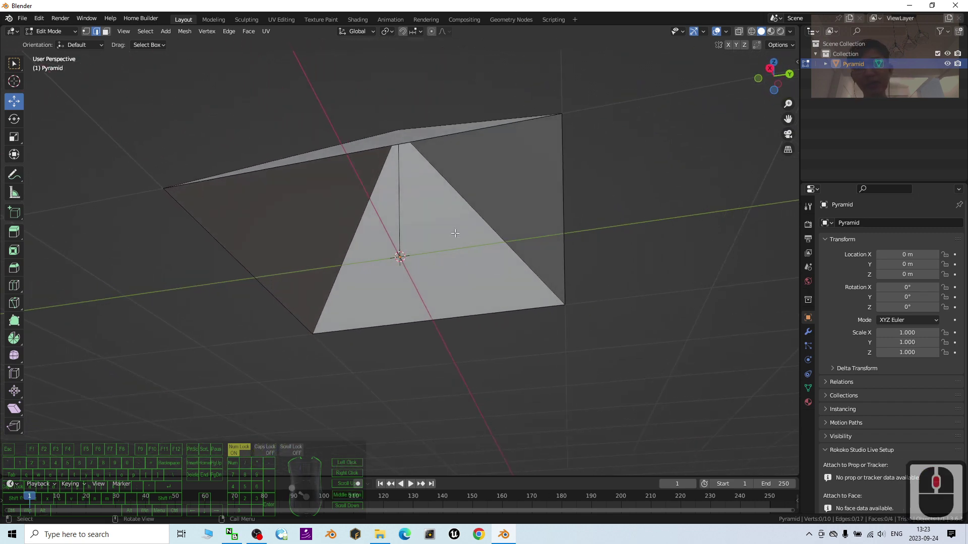
pyautogui.click(401, 216)
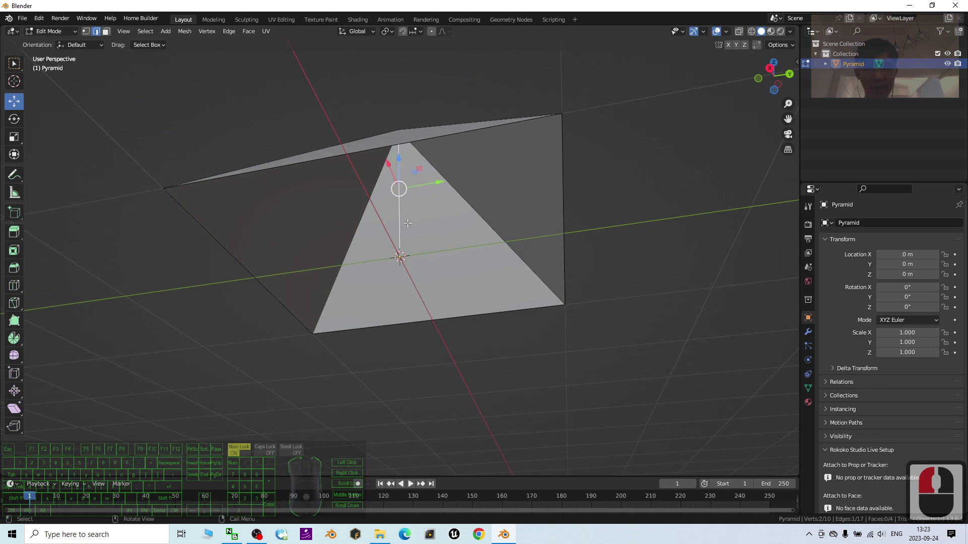
pyautogui.press('Delete')
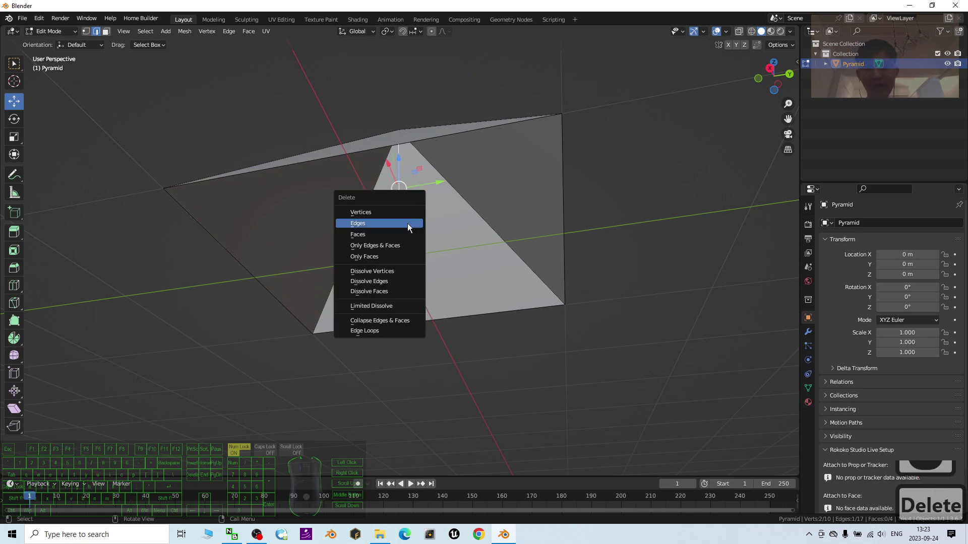
pyautogui.click(376, 226)
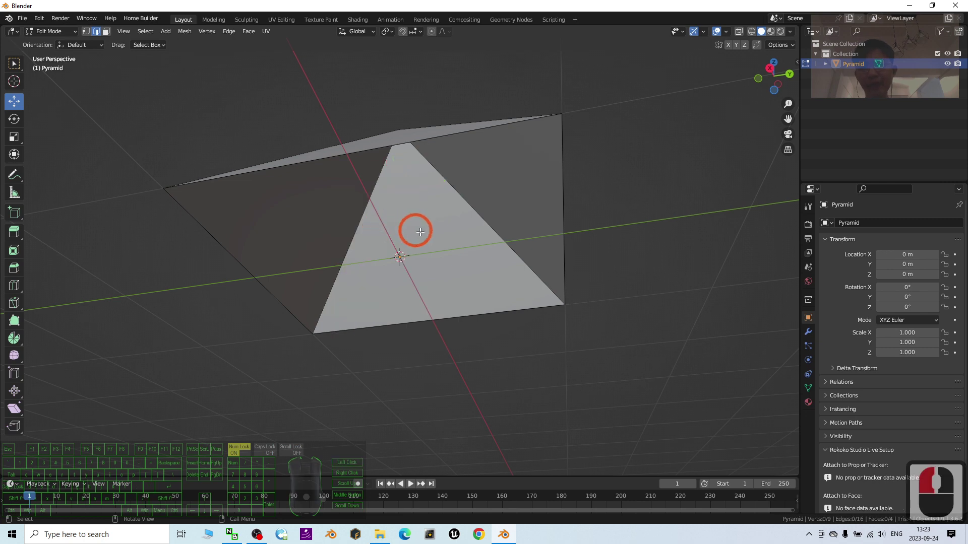
pyautogui.moveTo(411, 227); pyautogui.dragTo(489, 230, button='middle')
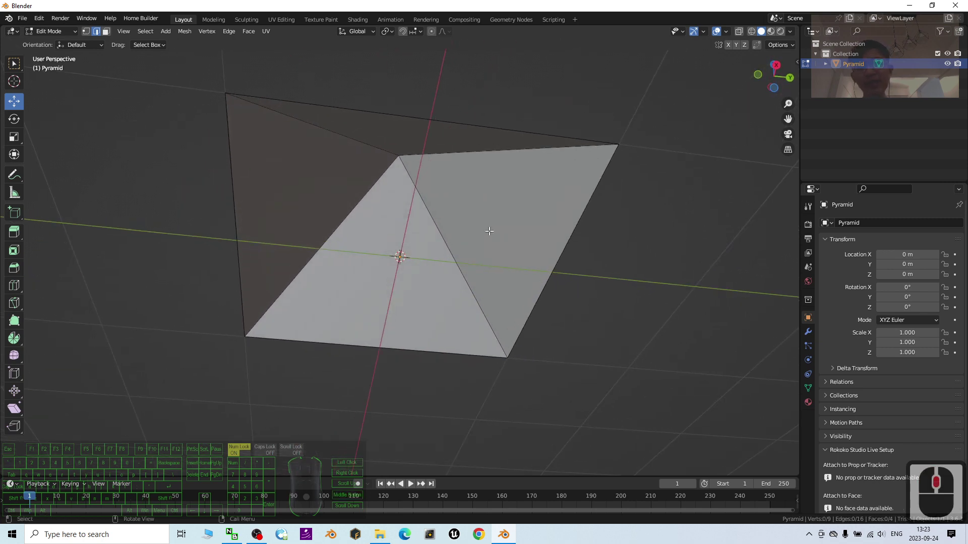
# Select several top-back and bottom-front edges, then clear the selection.
pyautogui.click(465, 126)
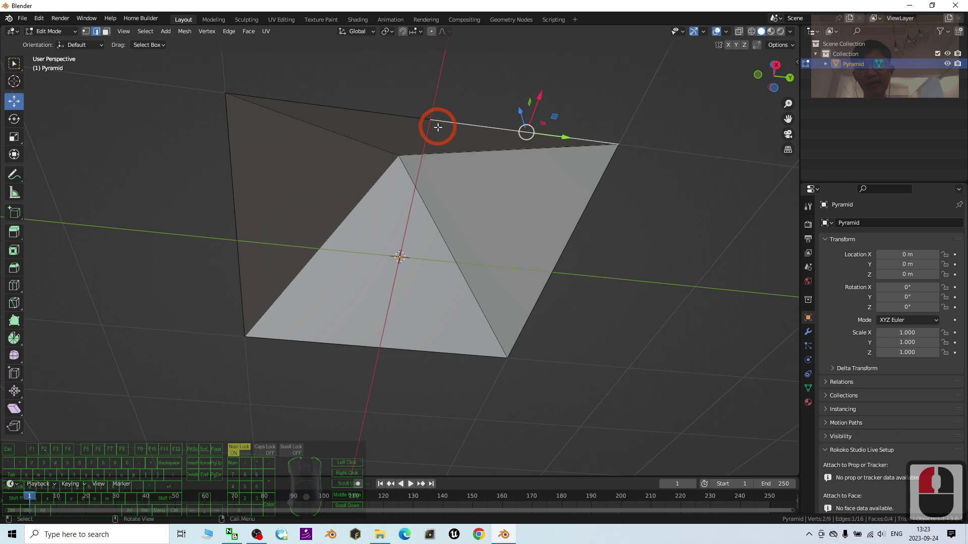
pyautogui.click(632, 220)
pyautogui.click(440, 124)
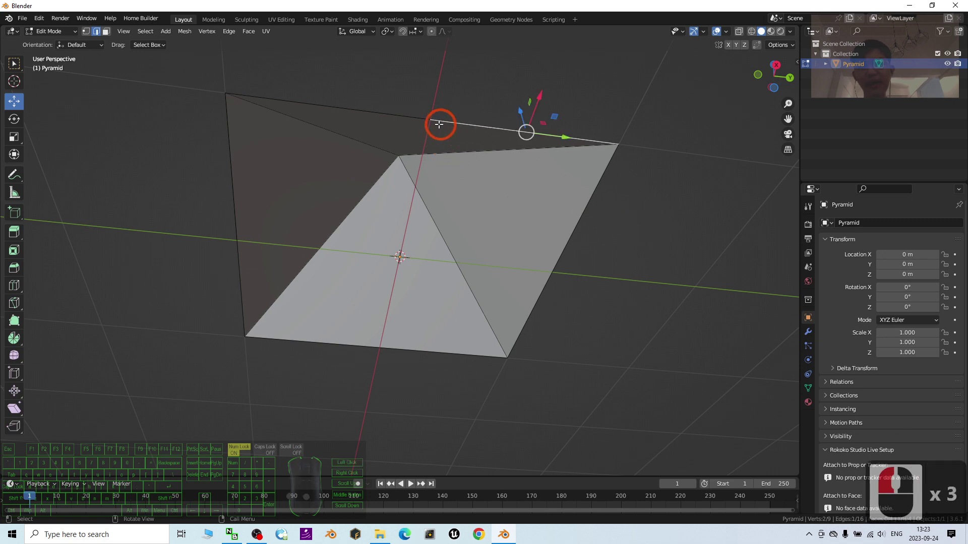
pyautogui.click(402, 117)
pyautogui.click(455, 124)
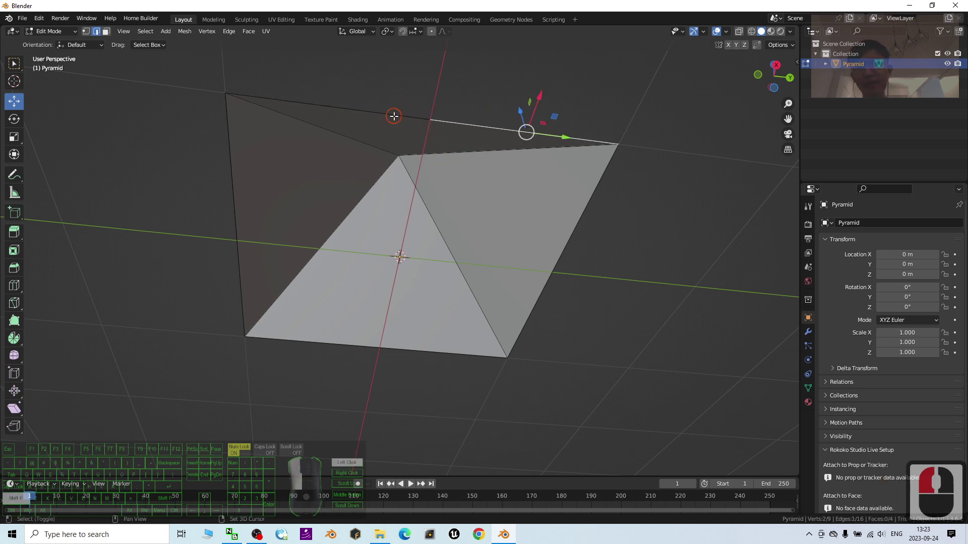
pyautogui.keyDown('shift'); pyautogui.click(426, 119); pyautogui.keyUp('shift')
pyautogui.keyDown('shift'); pyautogui.click(591, 202); pyautogui.keyUp('shift')
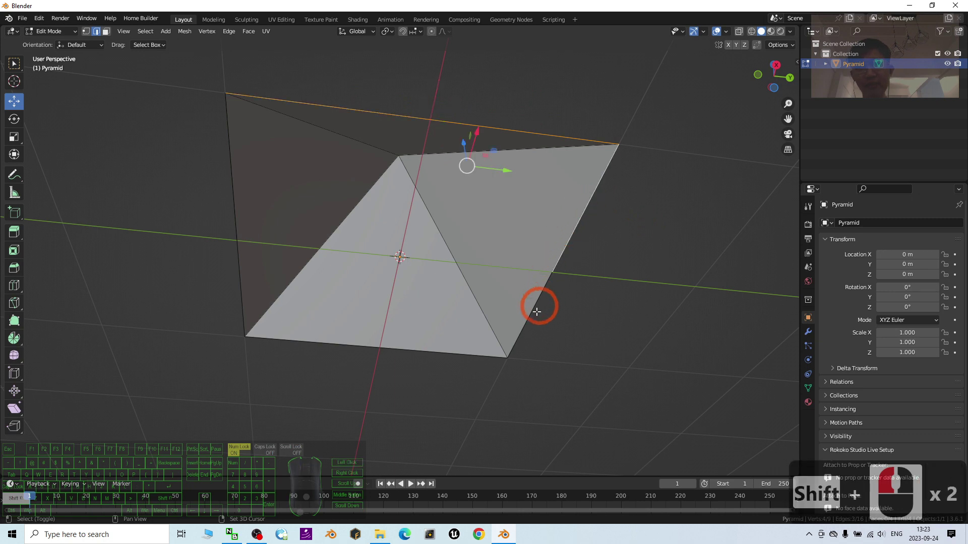
pyautogui.keyDown('shift'); pyautogui.click(479, 339); pyautogui.keyUp('shift')
pyautogui.keyDown('shift'); pyautogui.click(442, 348); pyautogui.keyUp('shift')
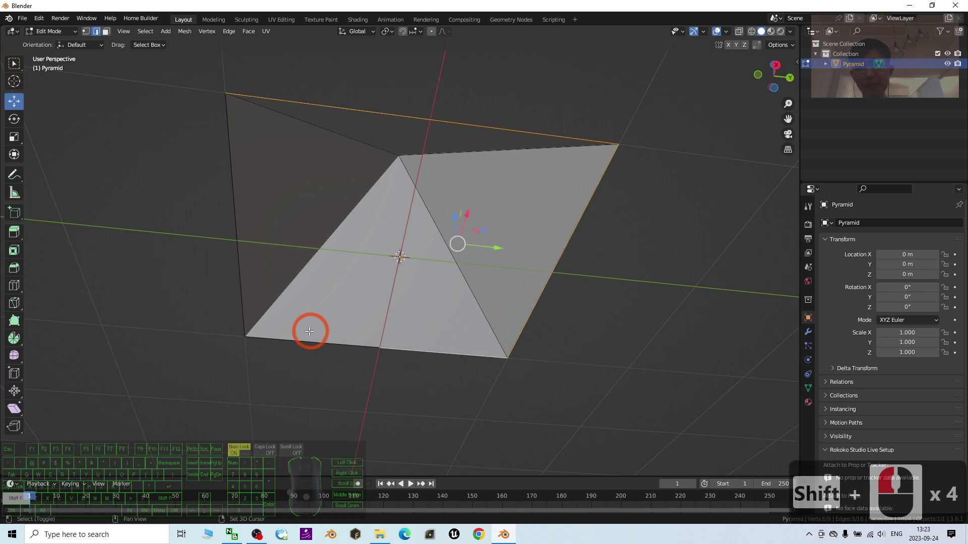
pyautogui.keyDown('shift'); pyautogui.click(306, 340); pyautogui.keyUp('shift')
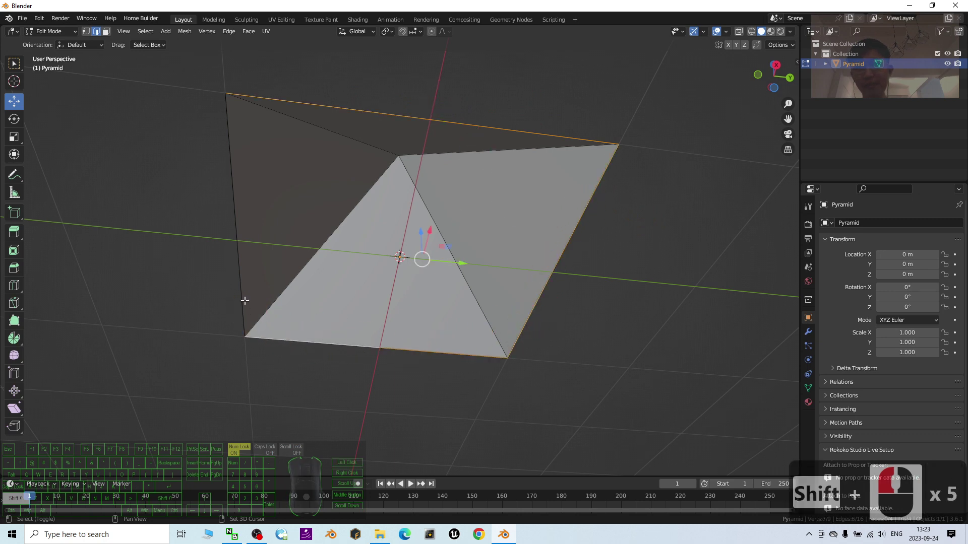
pyautogui.click(620, 339)
pyautogui.moveTo(501, 180); pyautogui.dragTo(501, 217, button='middle')
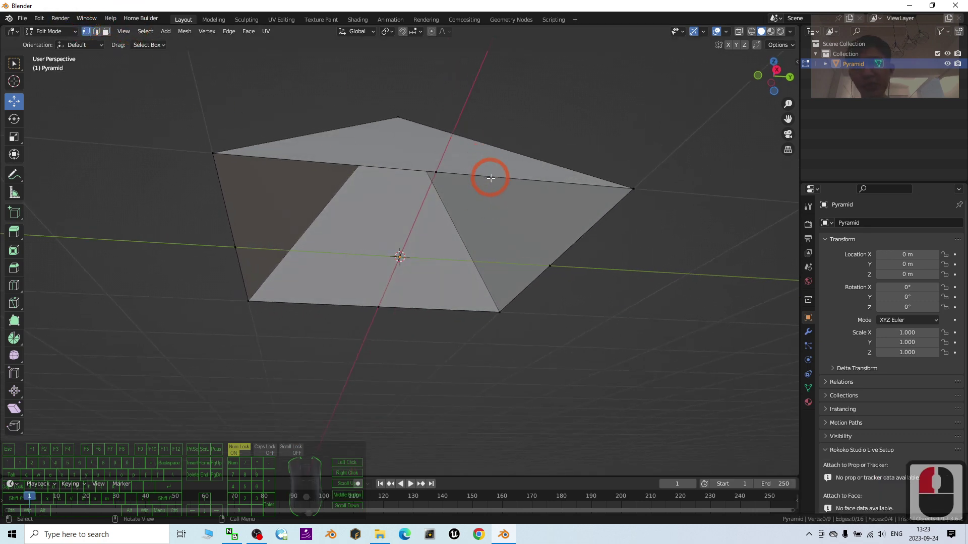
pyautogui.moveTo(490, 178)
pyautogui.mouseDown(button='middle')
pyautogui.moveTo(492, 192)
pyautogui.moveTo(493, 173)
pyautogui.mouseUp(button='middle')
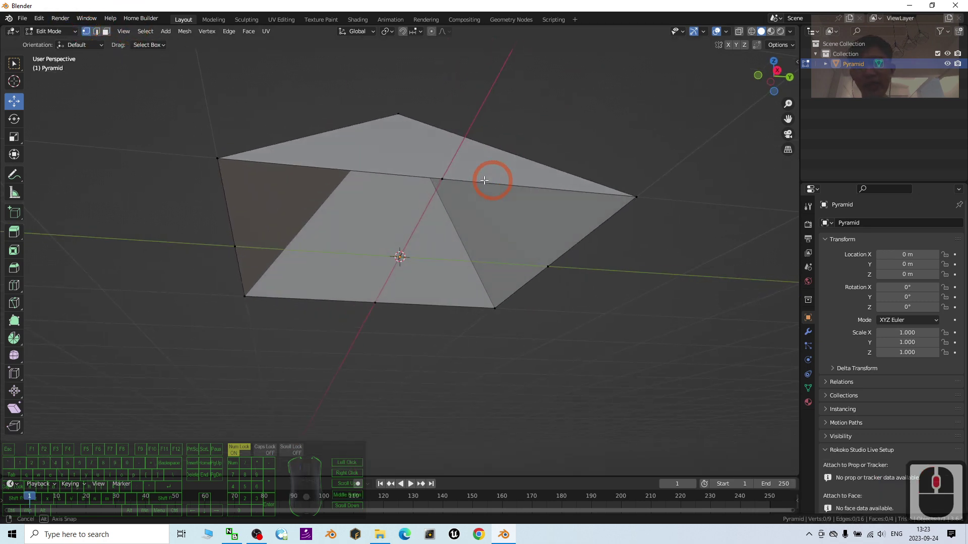
# Delete the apex vertex, then undo and redo the deletion.
pyautogui.click(443, 179)
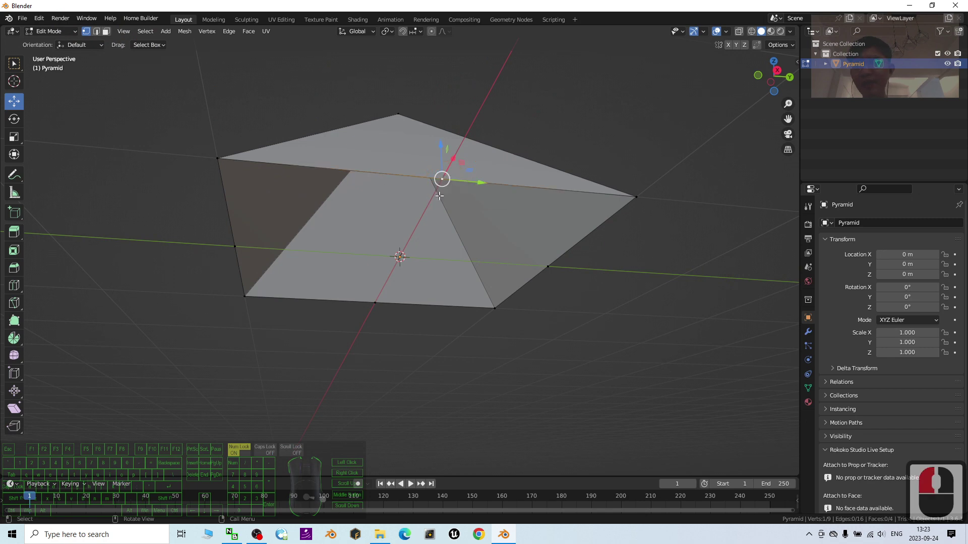
pyautogui.moveTo(440, 196); pyautogui.dragTo(495, 237, button='middle')
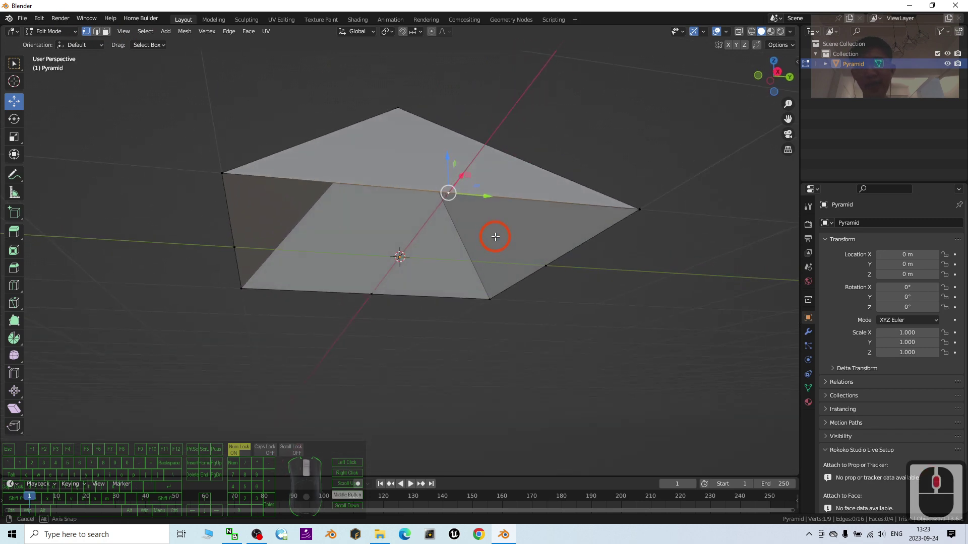
pyautogui.press('Delete')
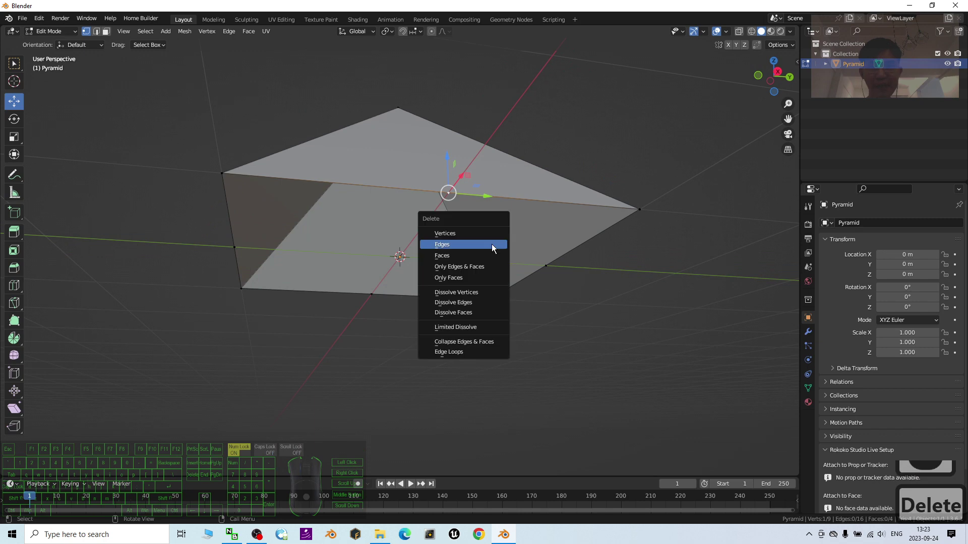
pyautogui.click(453, 234)
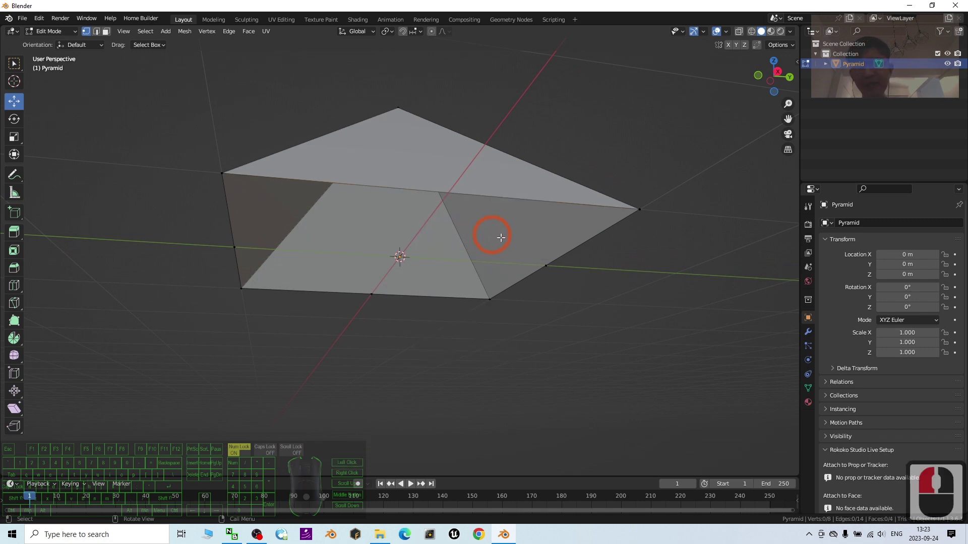
pyautogui.hotkey('ctrl', 'z')
pyautogui.hotkey('ctrl', 'shift', 'z')
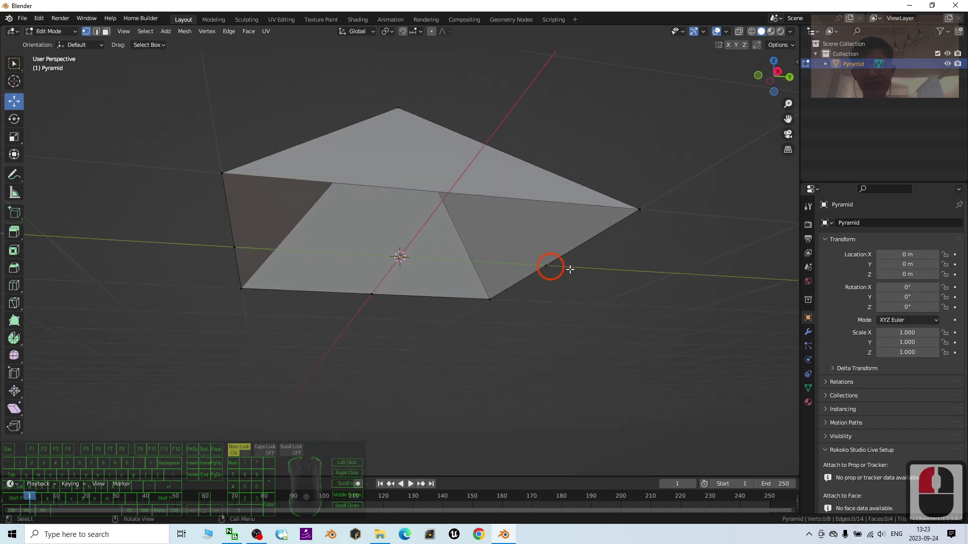
# Delete the stray mid-edge vertices on the right, front and left edges of the pyramid.
pyautogui.click(583, 284)
pyautogui.press('Delete')
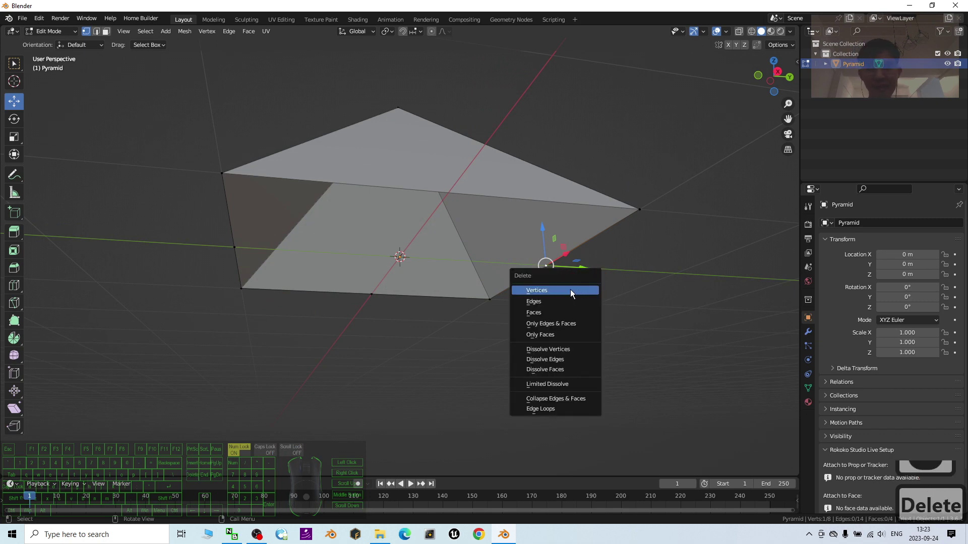
pyautogui.click(570, 290)
pyautogui.moveTo(492, 302); pyautogui.dragTo(380, 312, button='middle')
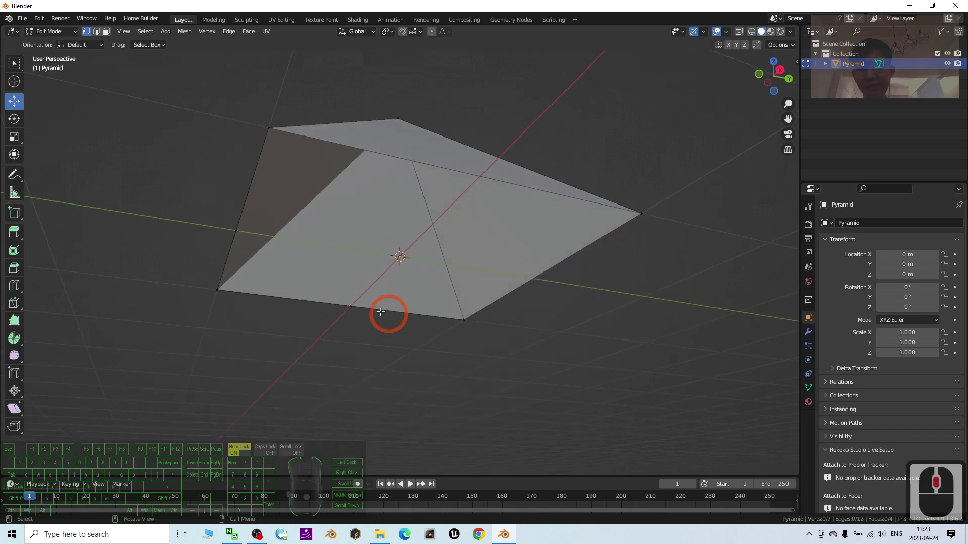
pyautogui.click(349, 307)
pyautogui.press('Delete')
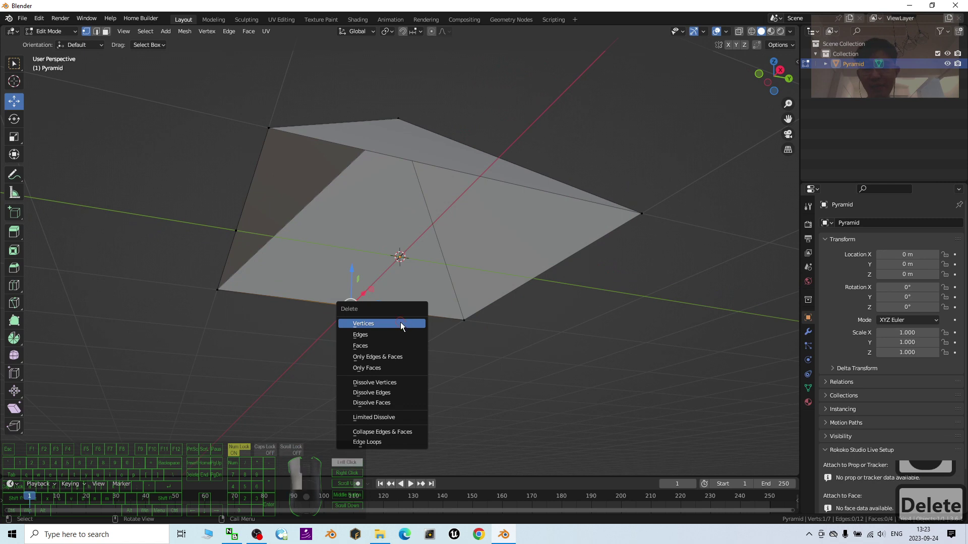
pyautogui.click(400, 322)
pyautogui.click(234, 230)
pyautogui.press('Delete')
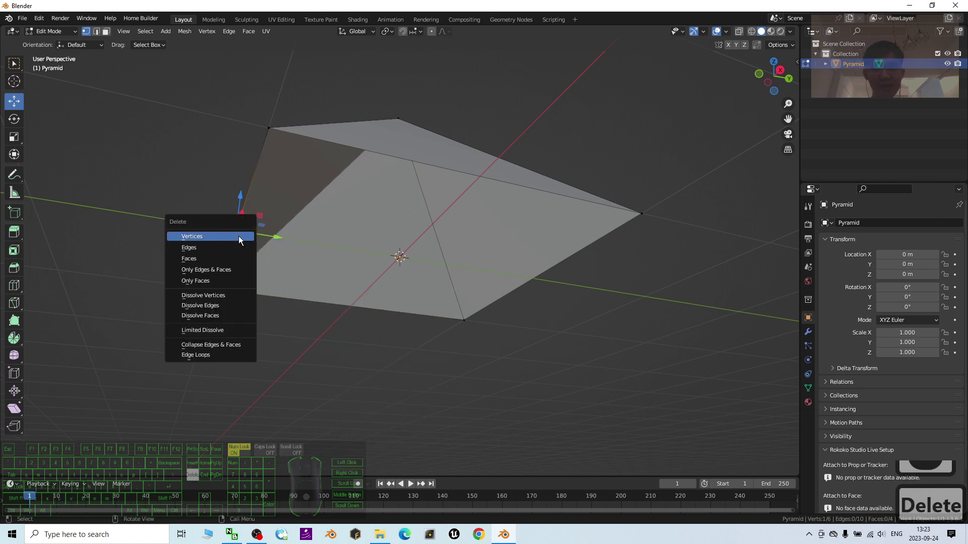
pyautogui.click(235, 240)
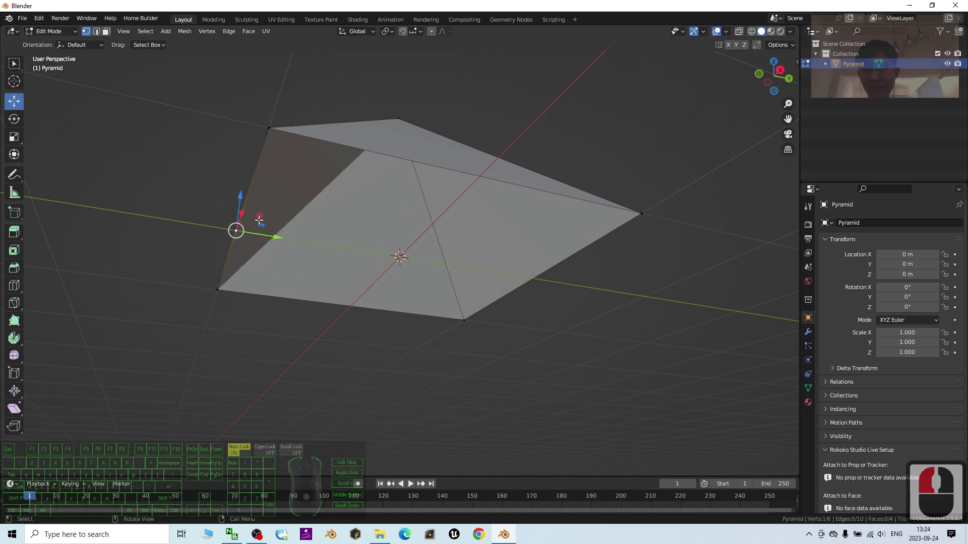
pyautogui.press('Delete')
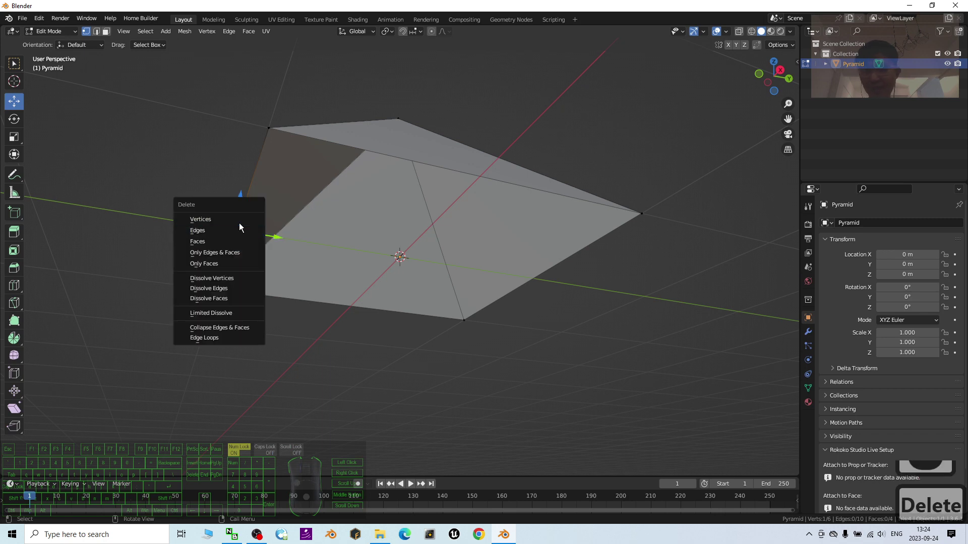
pyautogui.click(238, 218)
pyautogui.moveTo(237, 216); pyautogui.dragTo(335, 242, button='middle')
# Switch to Edge select mode, clear the selection and select one base edge.
pyautogui.click(97, 31)
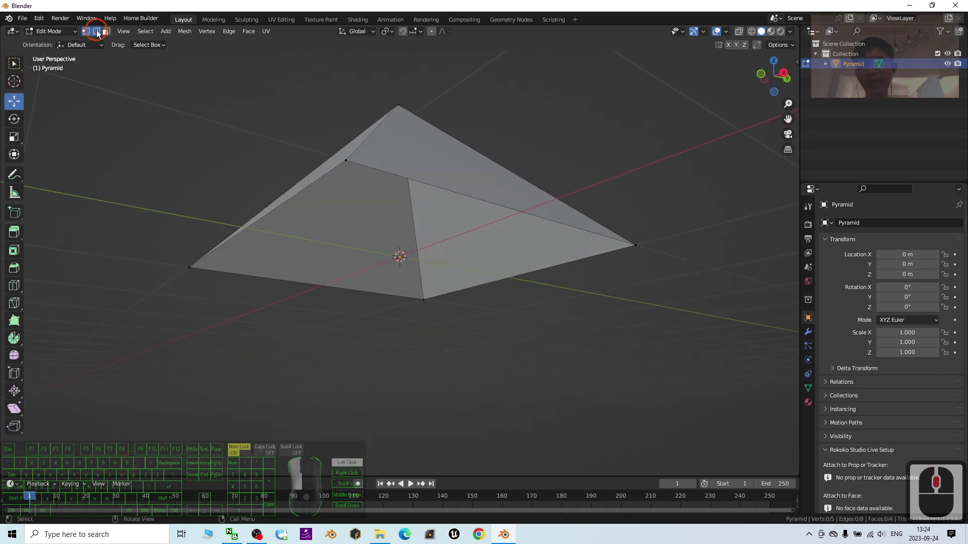
pyautogui.click(131, 96)
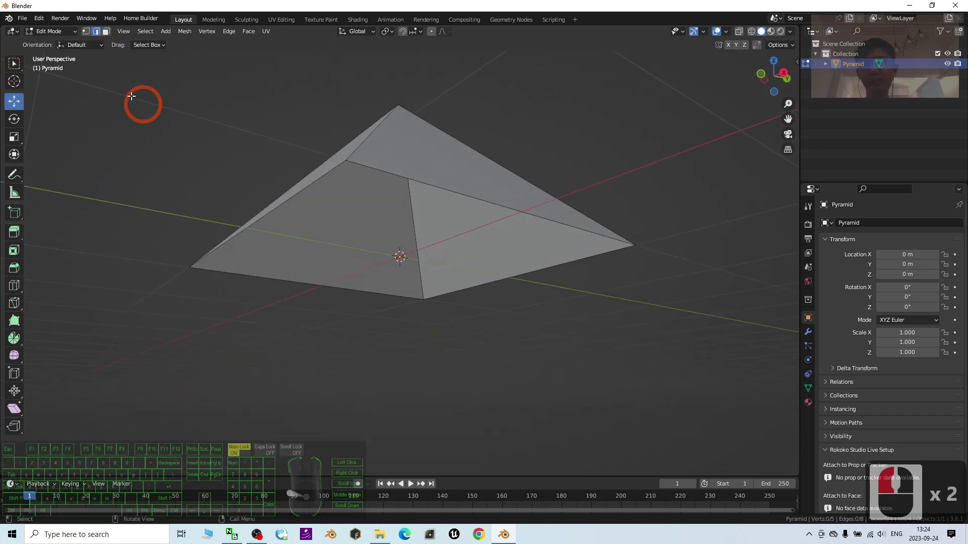
pyautogui.click(503, 200)
pyautogui.moveTo(502, 200); pyautogui.dragTo(371, 200, button='middle')
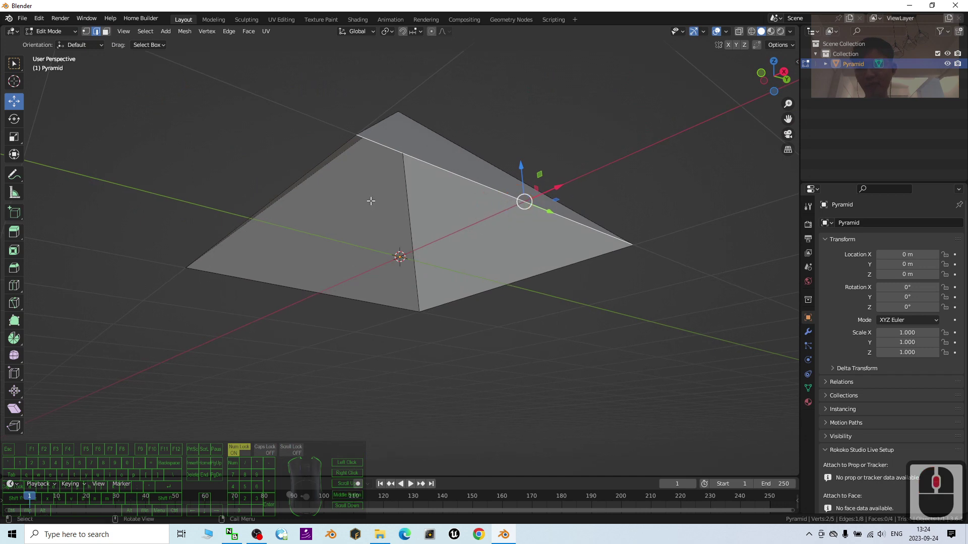
# Select the four base edges and fill them with New Face from Edges.
pyautogui.keyDown('shift'); pyautogui.click(316, 164); pyautogui.keyUp('shift')
pyautogui.moveTo(316, 164); pyautogui.dragTo(384, 190, button='middle')
pyautogui.keyDown('shift'); pyautogui.click(392, 314); pyautogui.keyUp('shift')
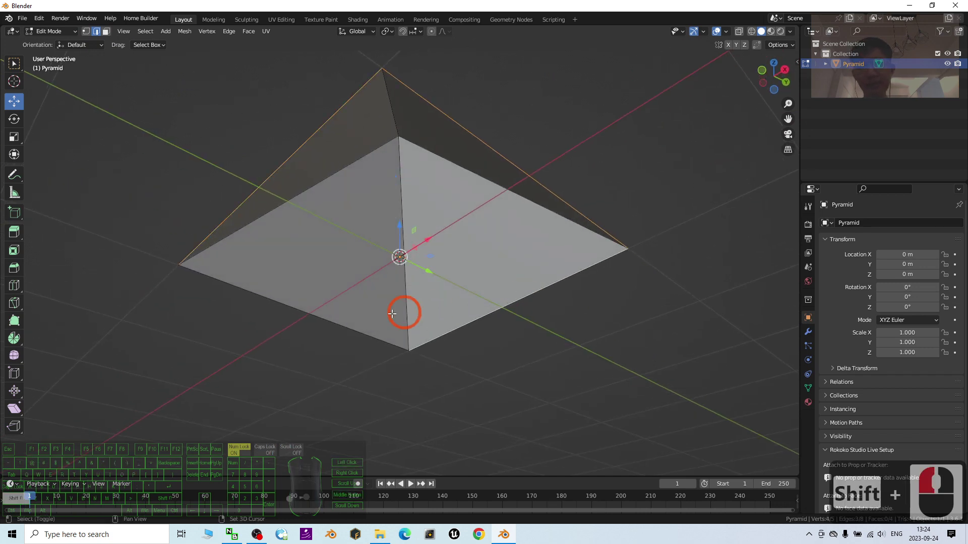
pyautogui.keyDown('shift'); pyautogui.click(323, 320); pyautogui.keyUp('shift')
pyautogui.rightClick(336, 321)
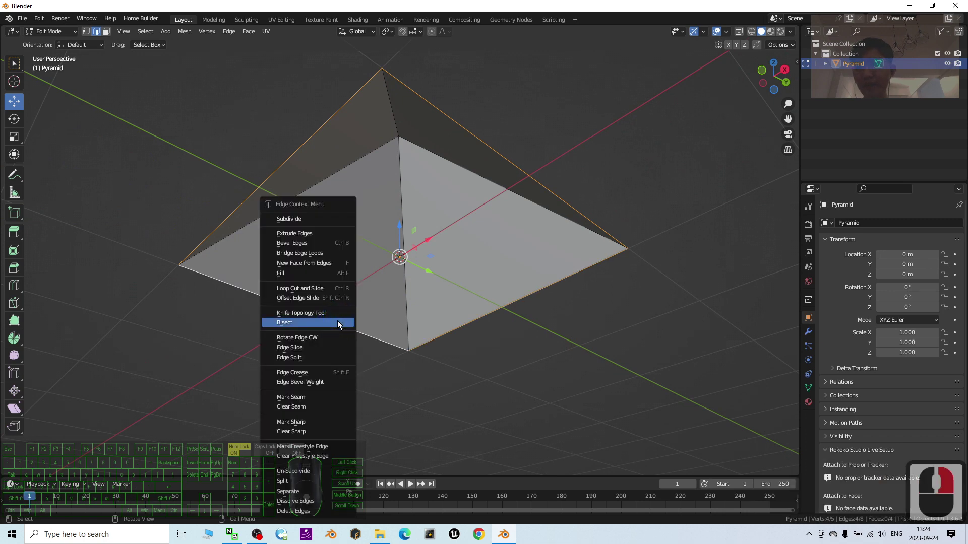
pyautogui.click(326, 264)
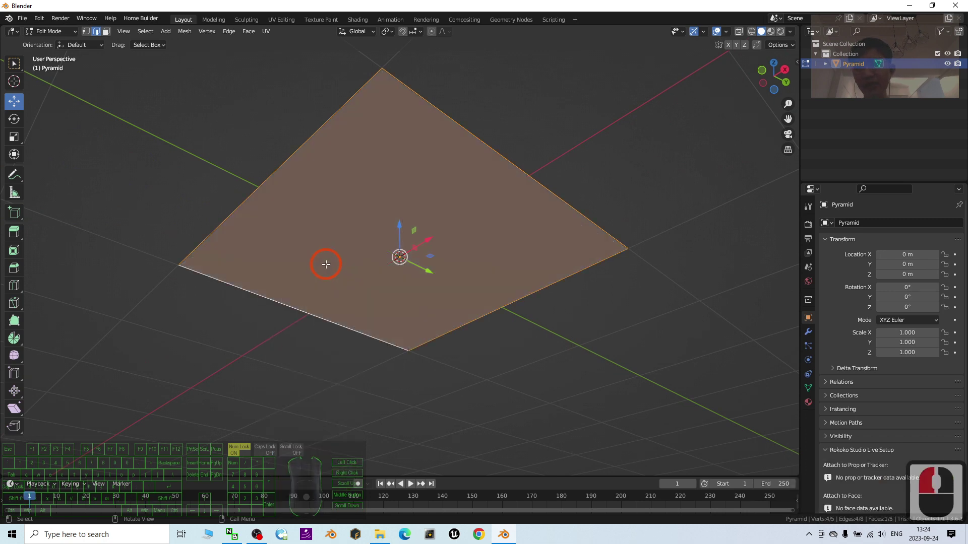
pyautogui.moveTo(541, 216); pyautogui.dragTo(640, 300, button='middle')
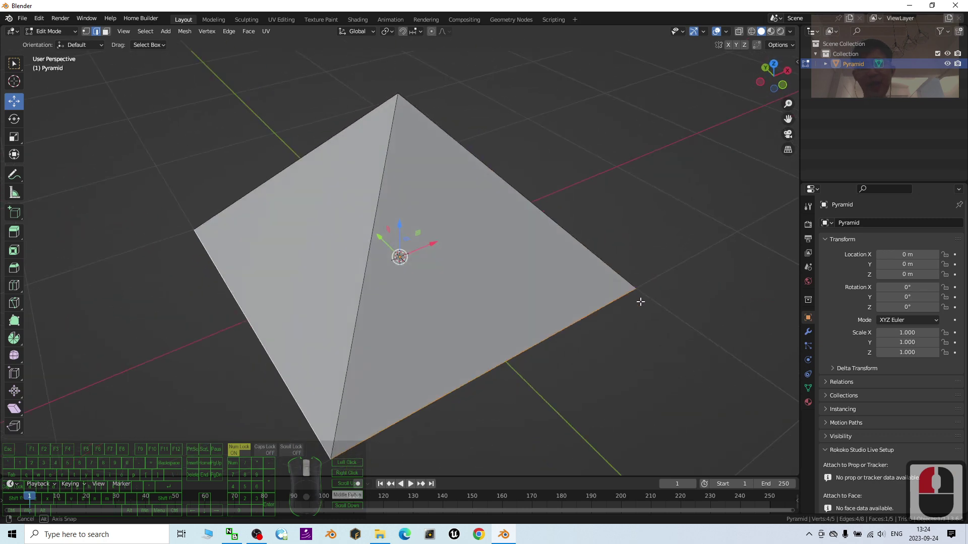
# Return to Vertex select mode while staying in Edit Mode.
pyautogui.click(70, 32)
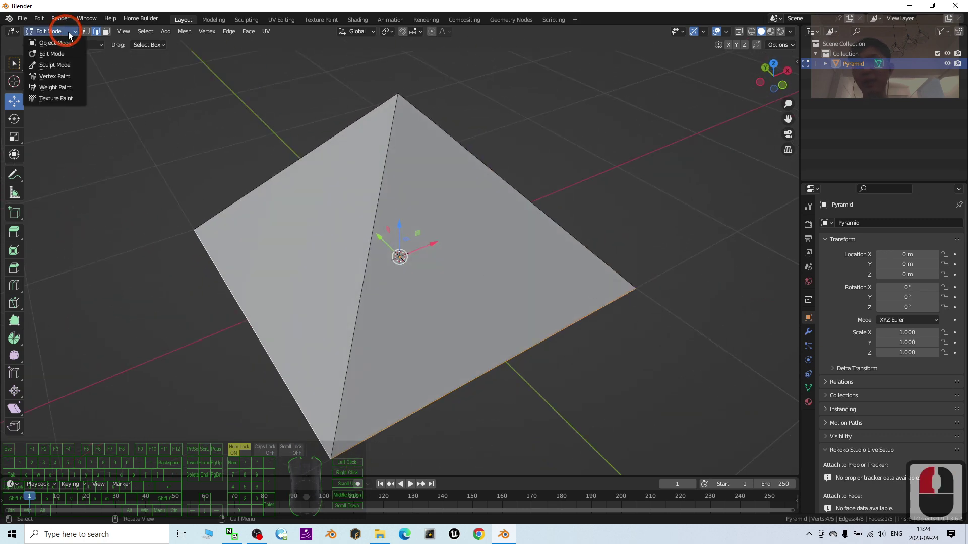
pyautogui.click(86, 32)
pyautogui.doubleClick(86, 32)
pyautogui.click(87, 40)
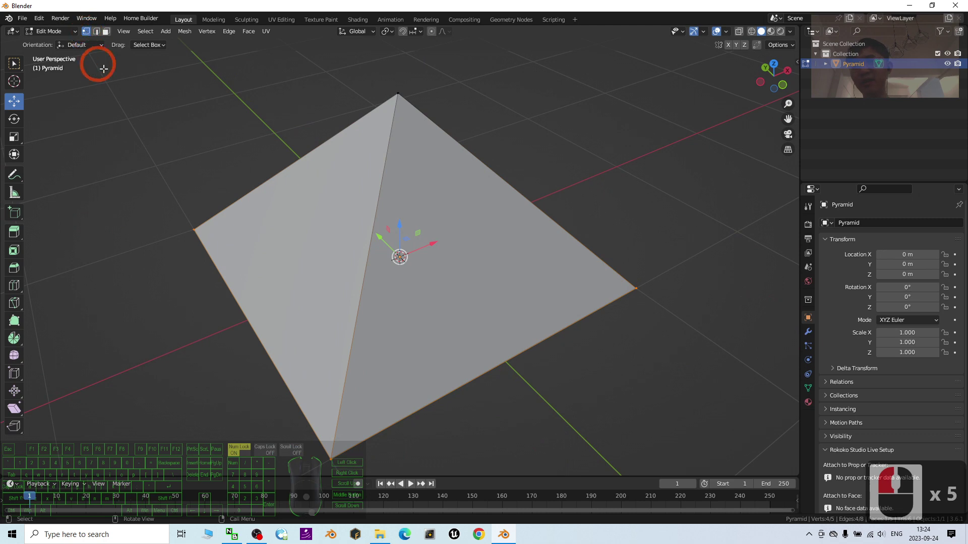
# Try moving the bottom-right base corner along X and Y, undoing both moves.
pyautogui.moveTo(592, 252); pyautogui.dragTo(539, 277, button='middle')
pyautogui.click(621, 358)
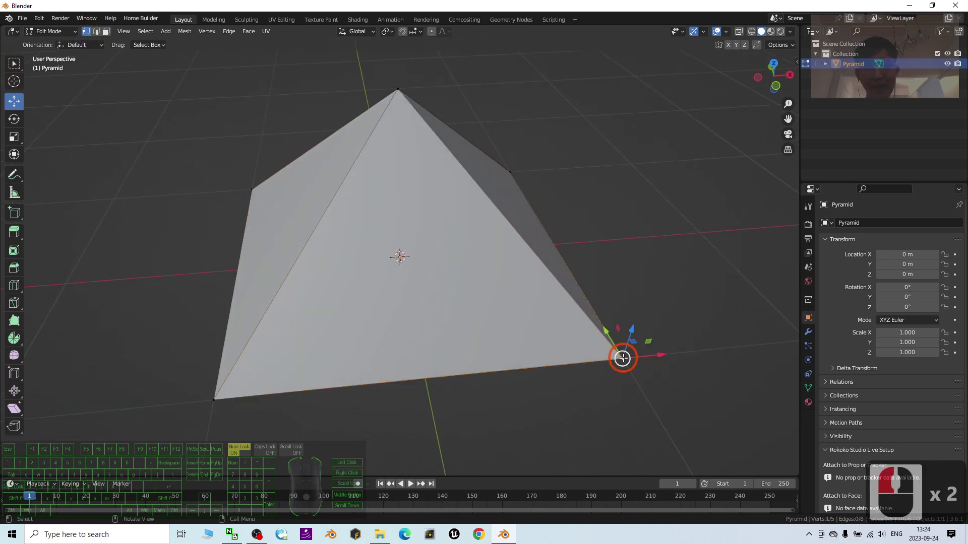
pyautogui.moveTo(661, 352); pyautogui.dragTo(505, 319)
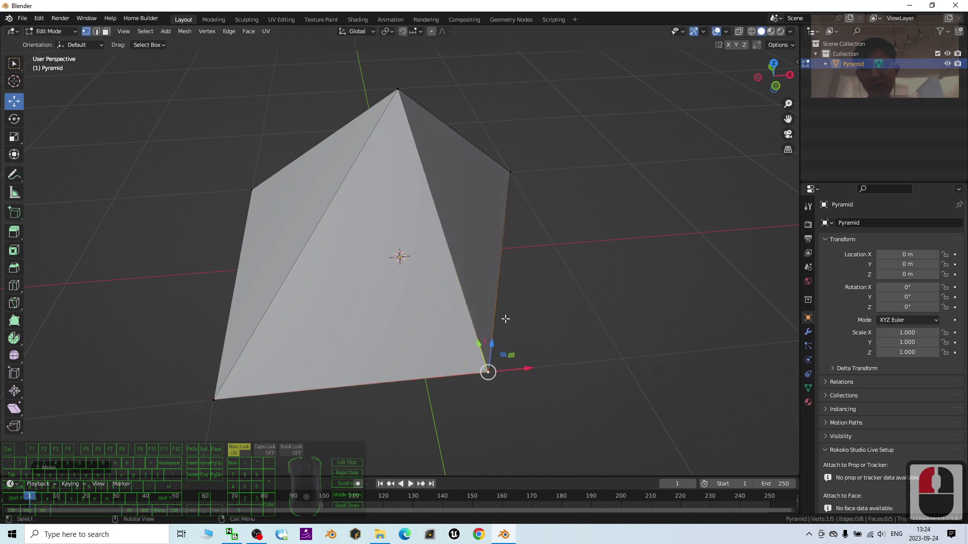
pyautogui.hotkey('ctrl', 'z')
pyautogui.moveTo(682, 318); pyautogui.dragTo(618, 326, button='middle')
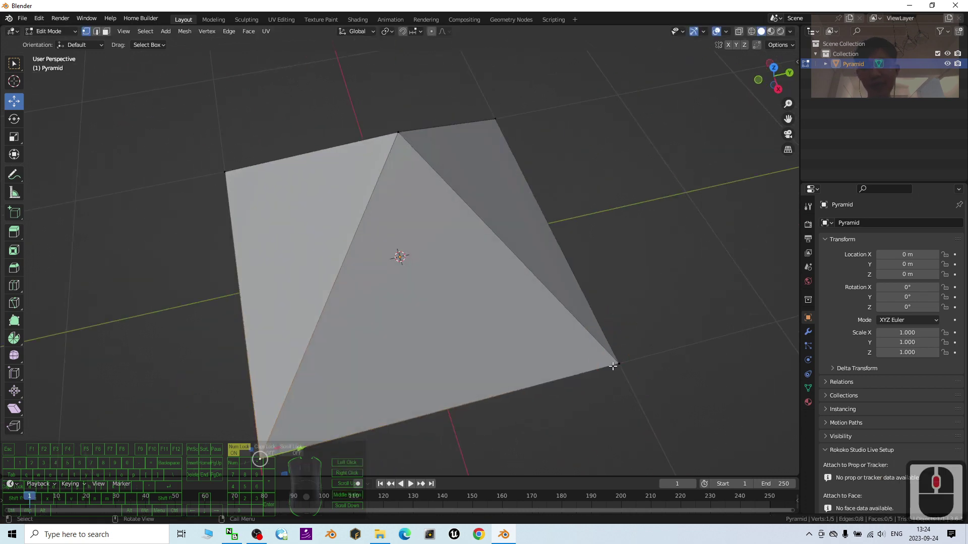
pyautogui.moveTo(668, 356); pyautogui.dragTo(563, 374)
pyautogui.hotkey('ctrl', 'z')
# Select the apex and, after undoing trial moves, lower it about 0.26 m along Z.
pyautogui.moveTo(563, 373); pyautogui.dragTo(611, 361, button='middle')
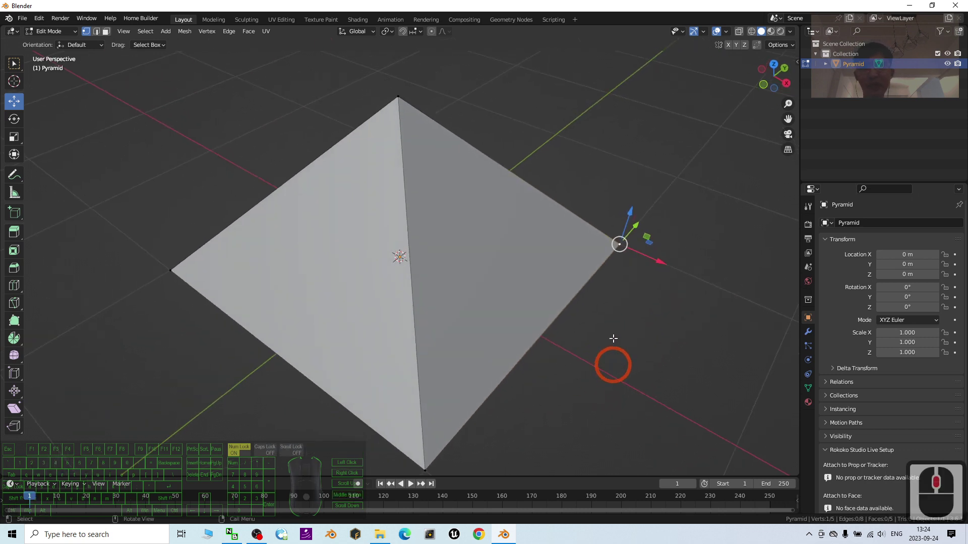
pyautogui.click(398, 96)
pyautogui.moveTo(396, 67); pyautogui.dragTo(391, 146)
pyautogui.hotkey('ctrl', 'z')
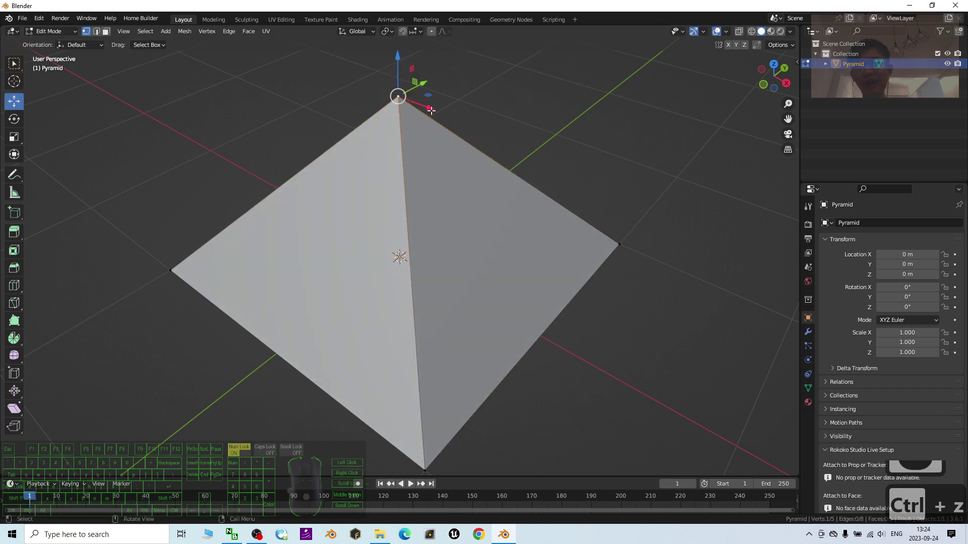
pyautogui.moveTo(431, 109); pyautogui.dragTo(570, 186)
pyautogui.moveTo(622, 315); pyautogui.dragTo(508, 320, button='middle')
pyautogui.hotkey('ctrl', 'z')
pyautogui.moveTo(449, 280); pyautogui.dragTo(418, 68, button='middle')
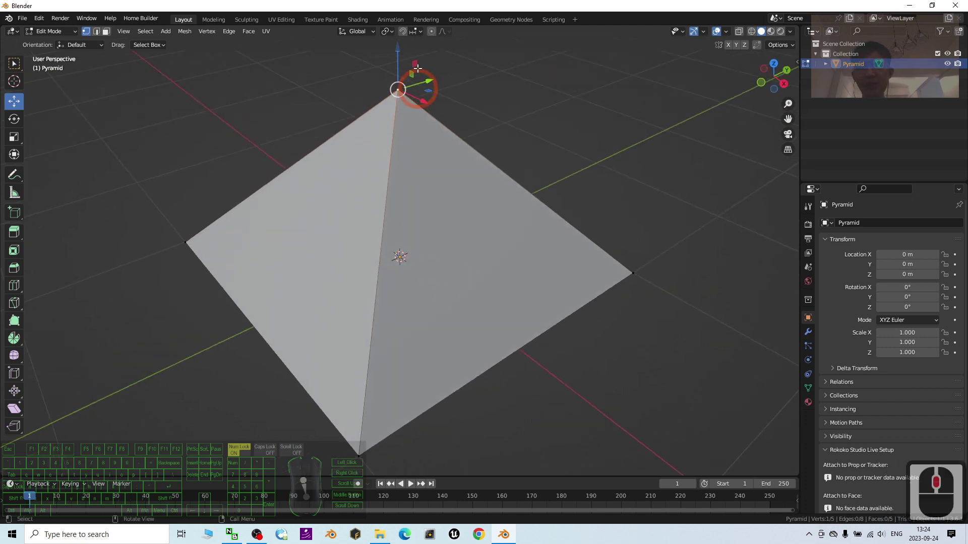
pyautogui.moveTo(396, 50); pyautogui.dragTo(409, 112)
pyautogui.moveTo(409, 112); pyautogui.dragTo(628, 210, button='middle')
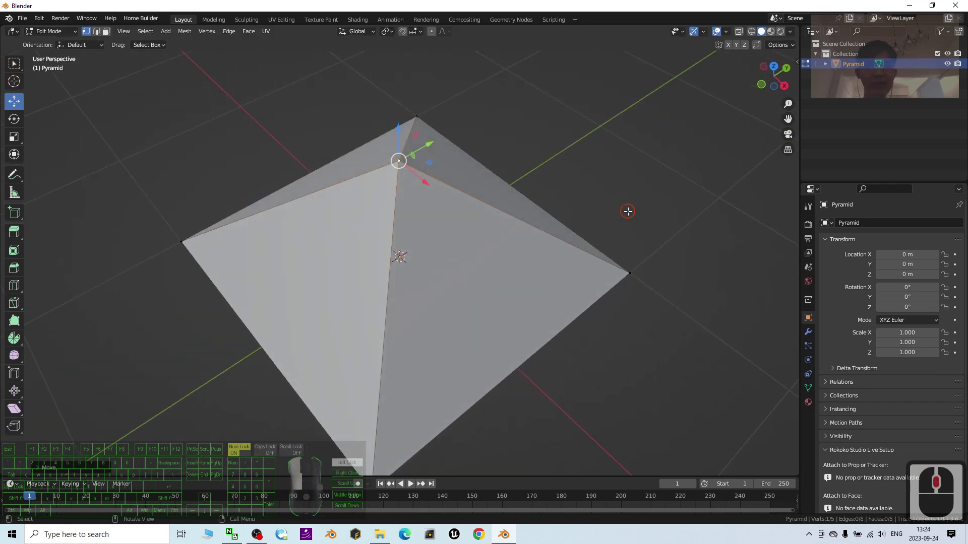
# Show the Material properties, switch to Material Preview shading and select the whole mesh.
pyautogui.click(807, 403)
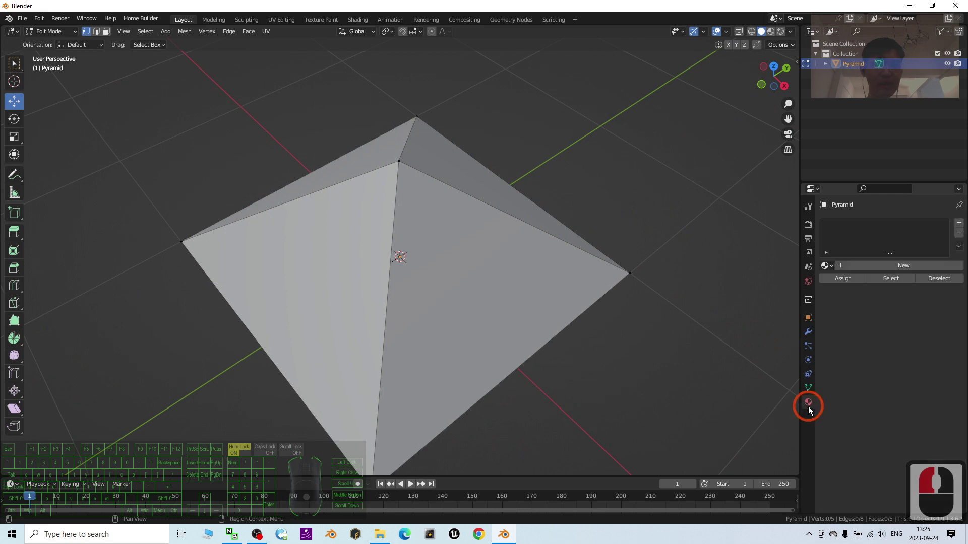
pyautogui.click(773, 32)
pyautogui.moveTo(636, 335)
pyautogui.mouseDown(button='middle')
pyautogui.moveTo(643, 337)
pyautogui.moveTo(337, 179)
pyautogui.mouseUp(button='middle')
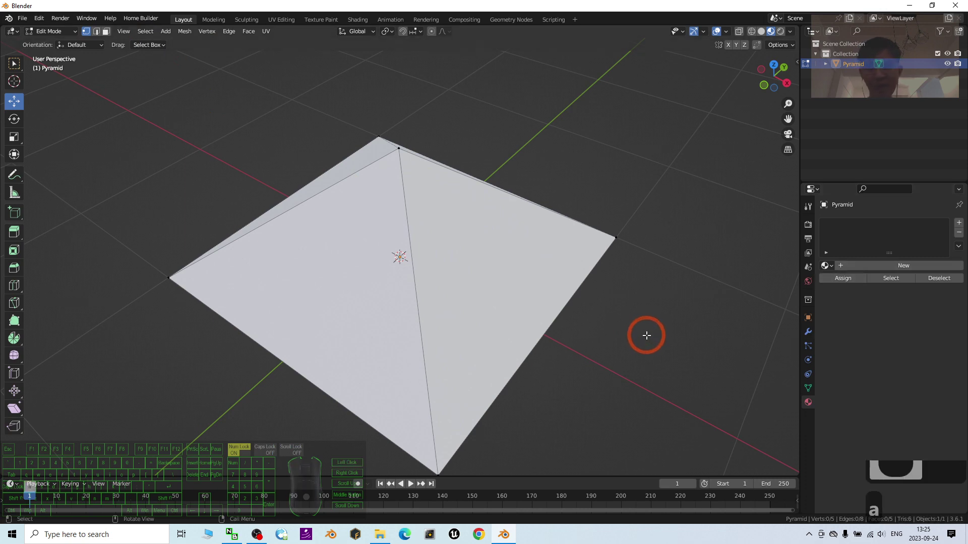
pyautogui.press('a')
# Create a new material with a yellow base colour, then open the Base Color link menu.
pyautogui.click(911, 266)
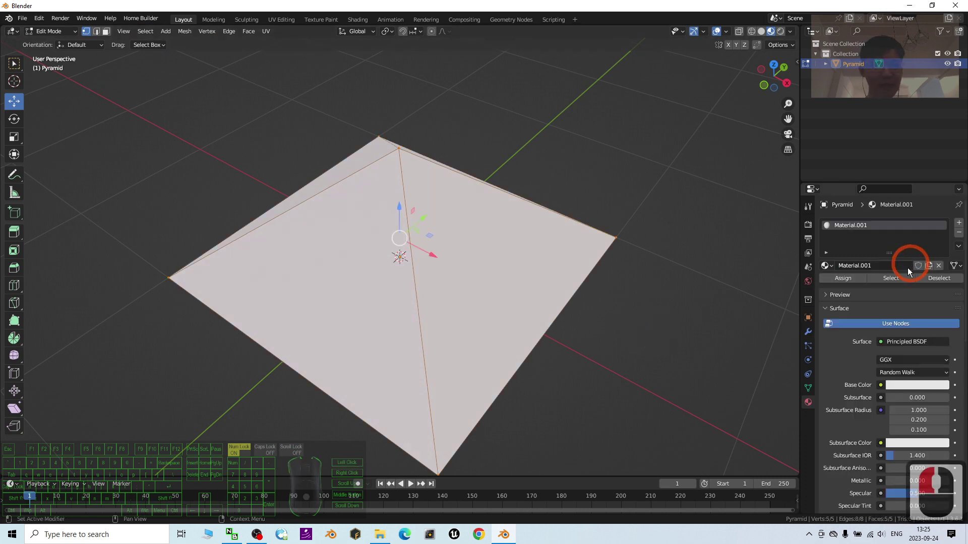
pyautogui.click(895, 385)
pyautogui.moveTo(905, 270); pyautogui.dragTo(867, 302)
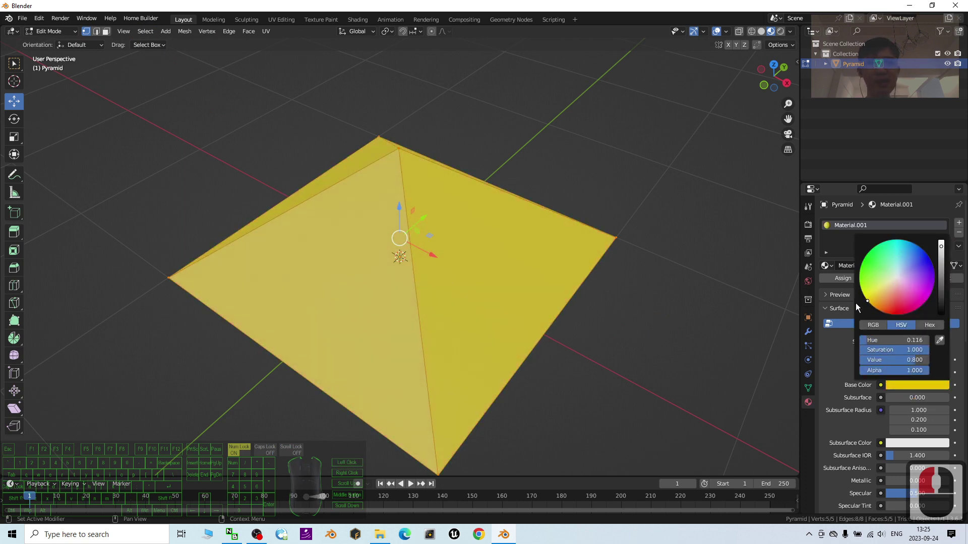
pyautogui.click(467, 264)
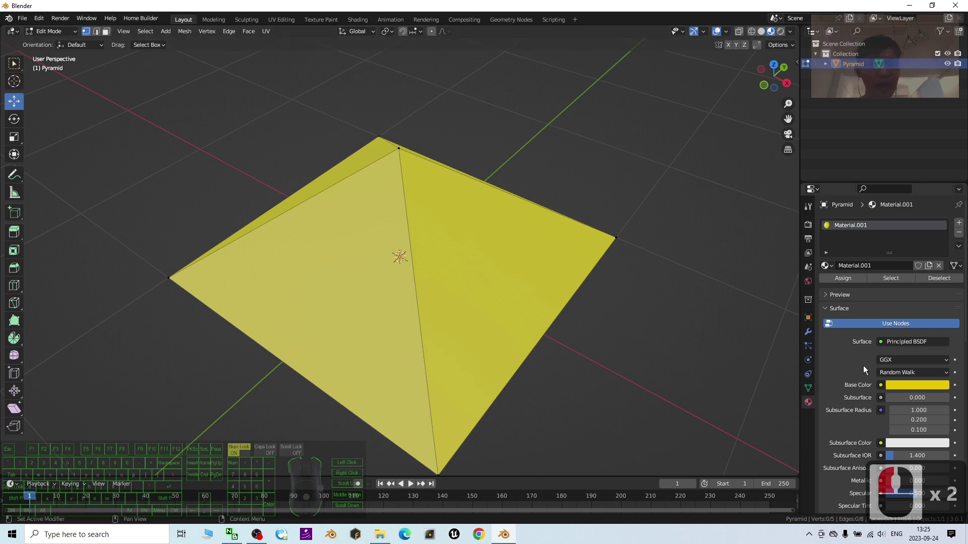
pyautogui.click(881, 385)
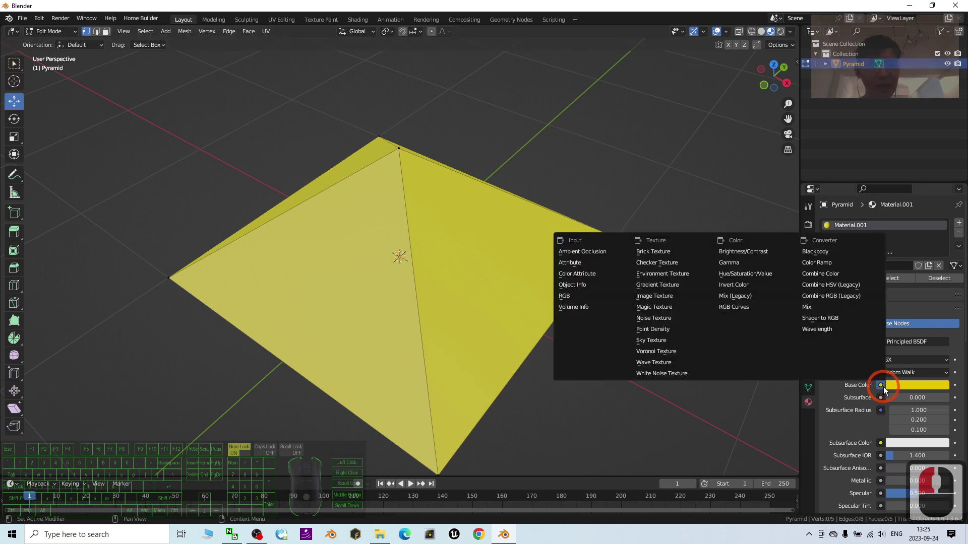
# Link an Image Texture node to Base Color without loading any image.
pyautogui.click(658, 295)
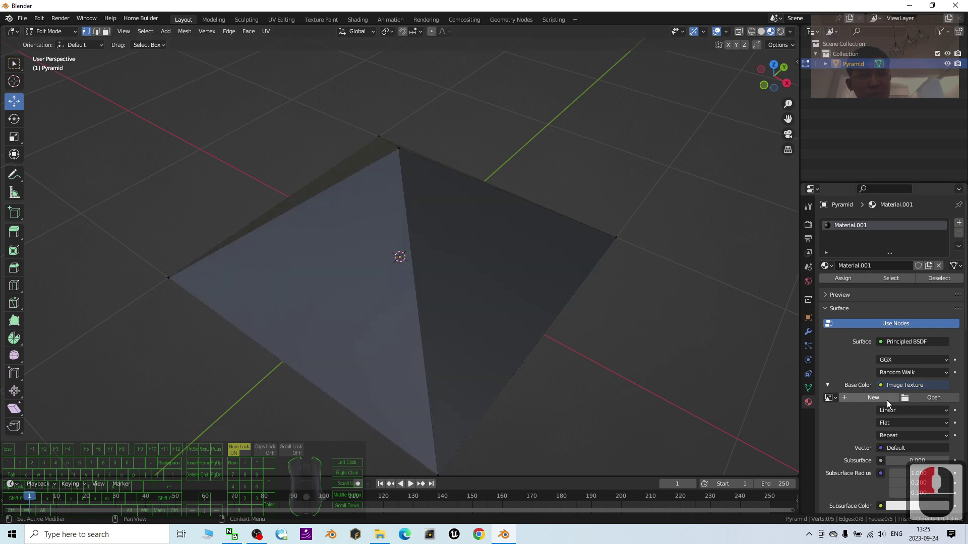
pyautogui.click(923, 398)
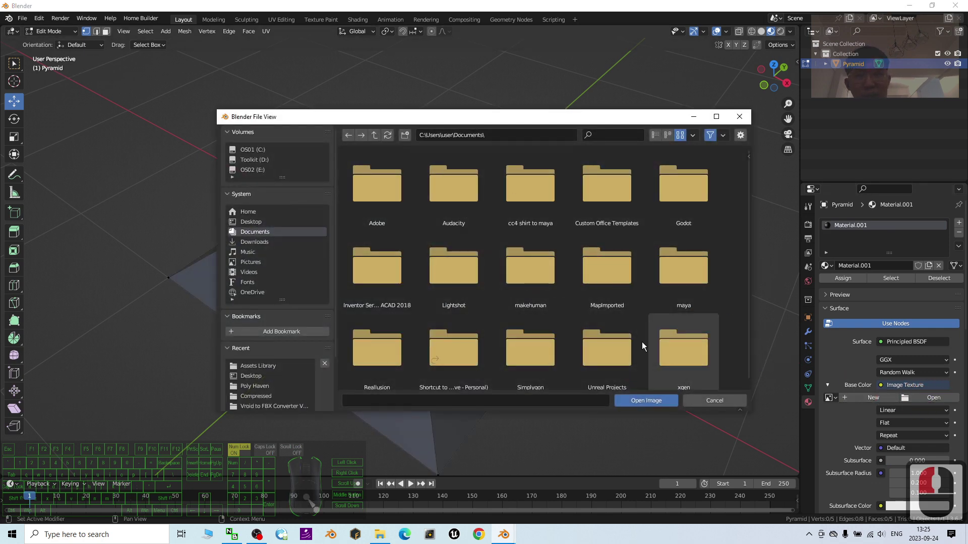
pyautogui.click(731, 400)
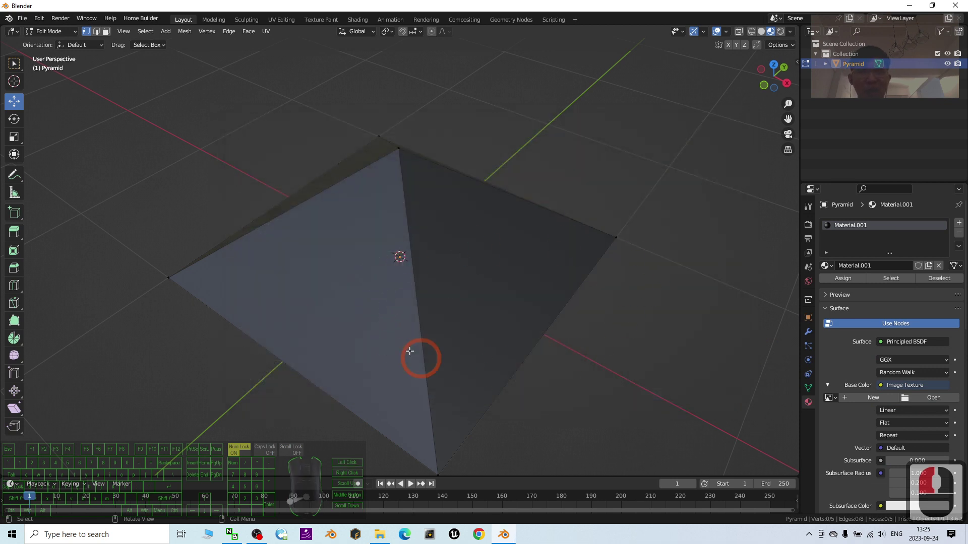
pyautogui.click(831, 398)
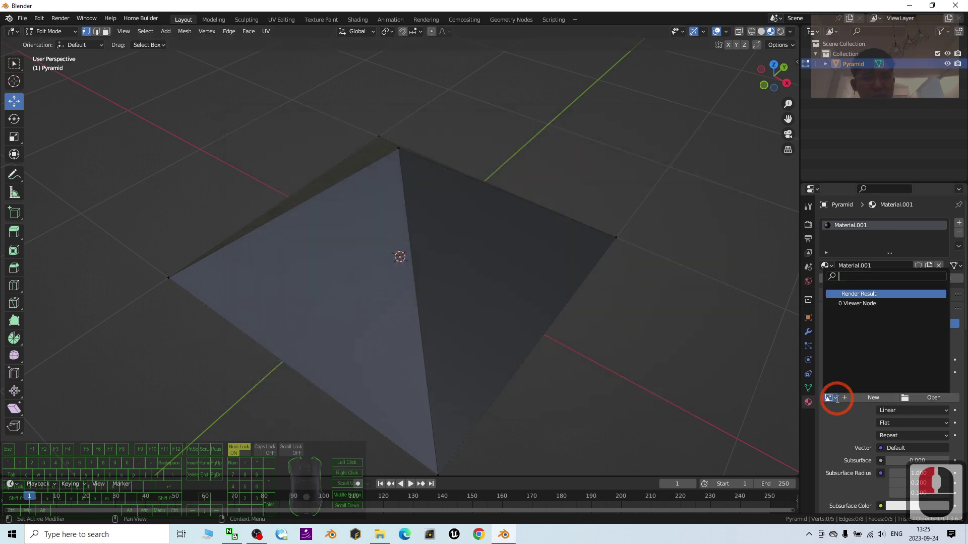
pyautogui.click(834, 399)
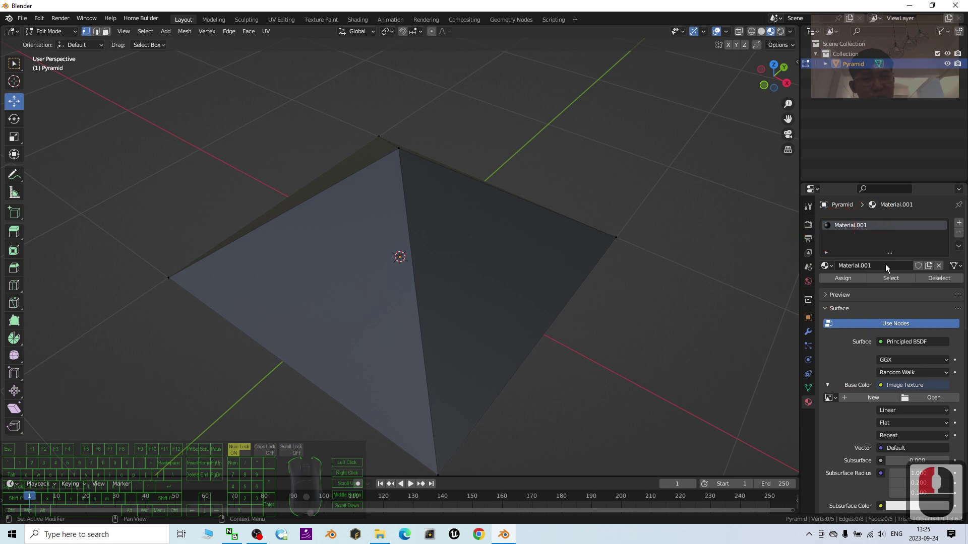
# Try the material slot − button, then reopen and dismiss the Base Color link menu.
pyautogui.click(958, 232)
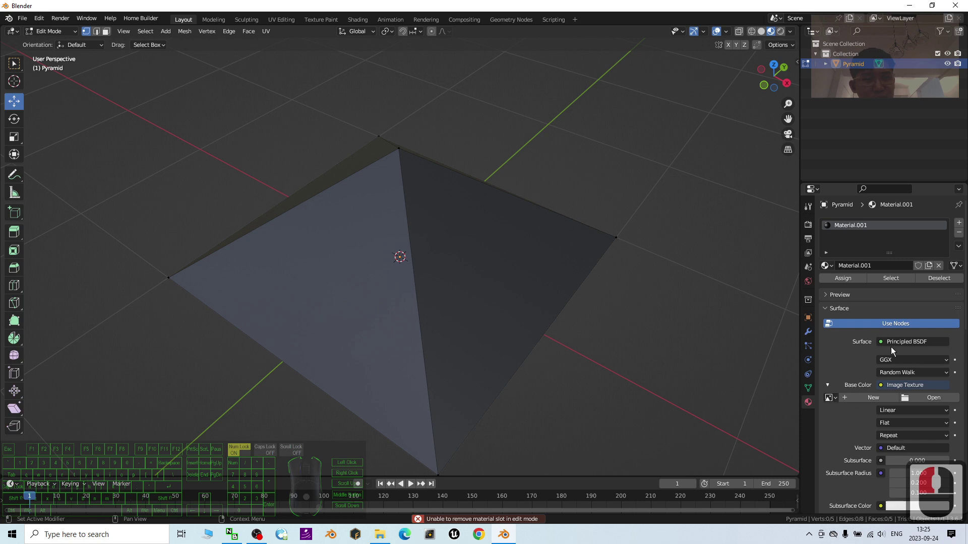
pyautogui.click(887, 385)
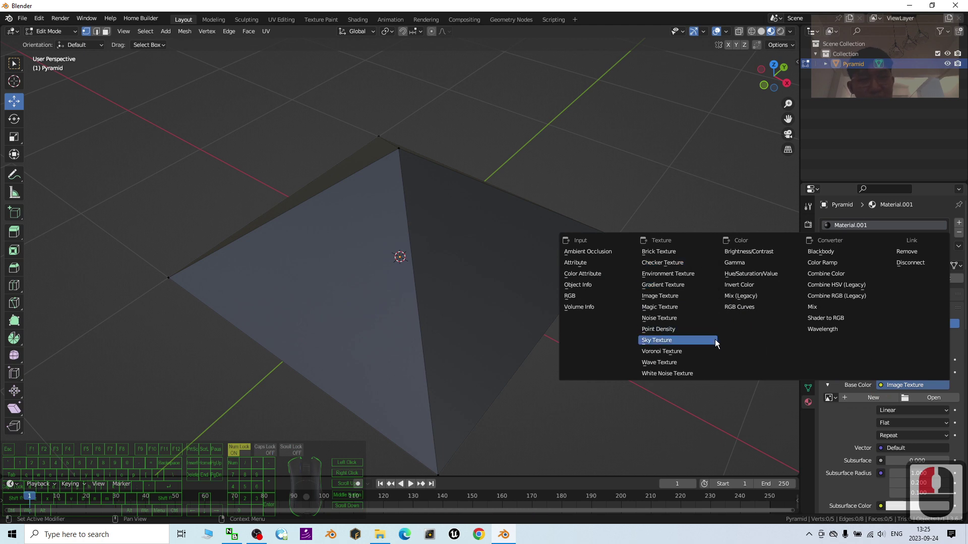
pyautogui.click(734, 422)
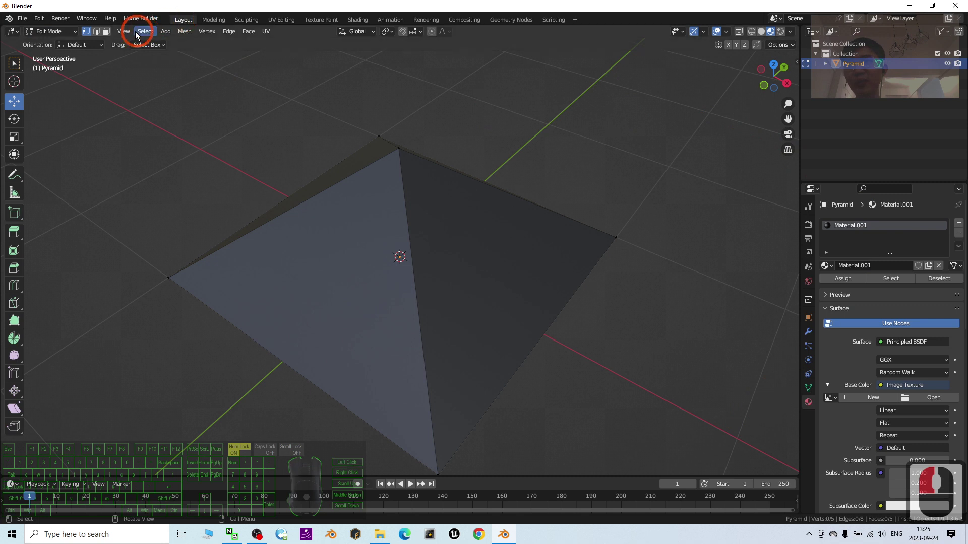
# Switch to Object Mode and deselect the pyramid.
pyautogui.doubleClick(60, 35)
pyautogui.click(60, 36)
pyautogui.click(48, 41)
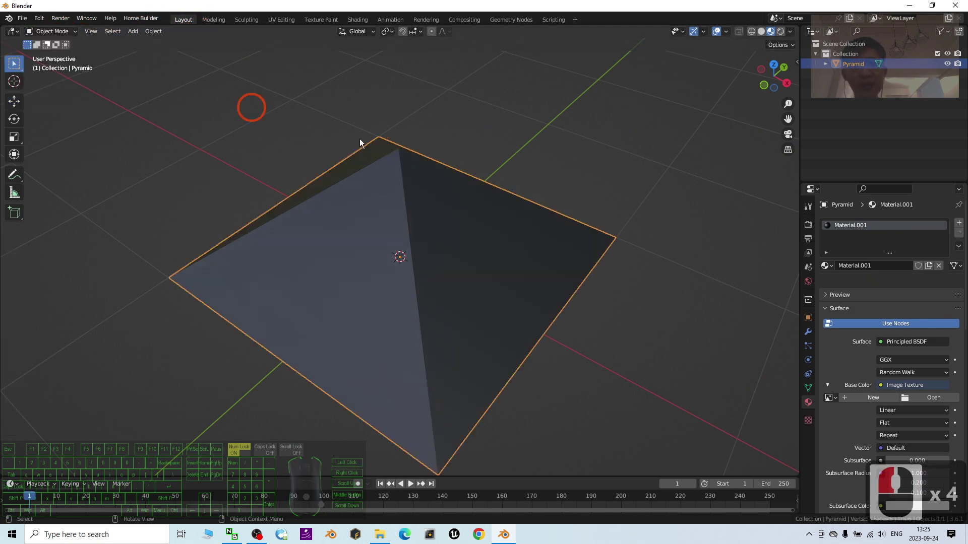
pyautogui.click(628, 195)
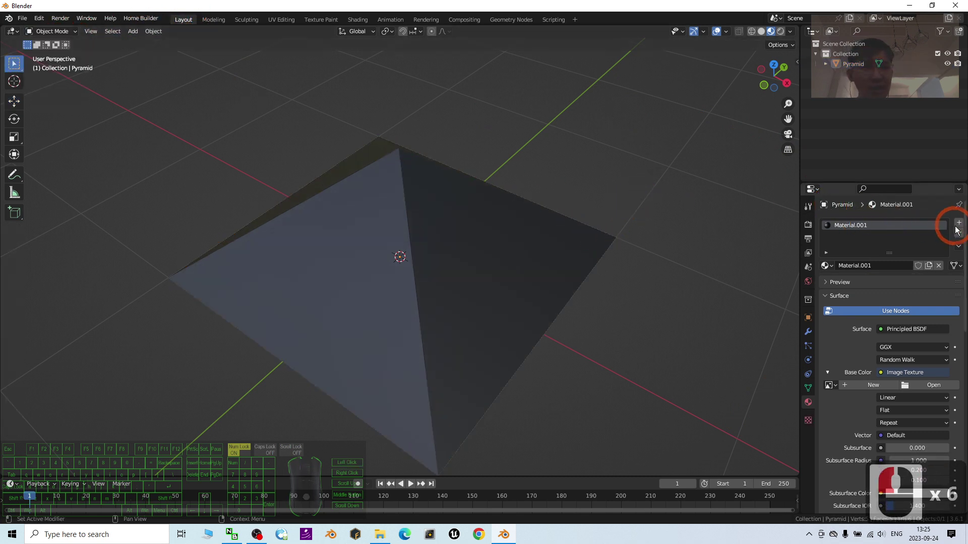
# Remove Material.001, create Material.002 and set its base colour to yellow.
pyautogui.click(956, 231)
pyautogui.click(912, 264)
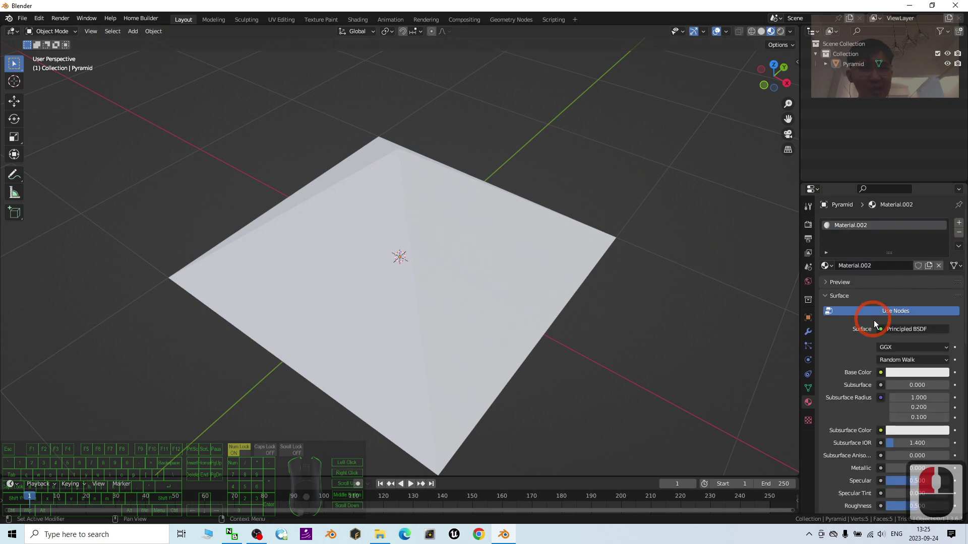
pyautogui.click(915, 373)
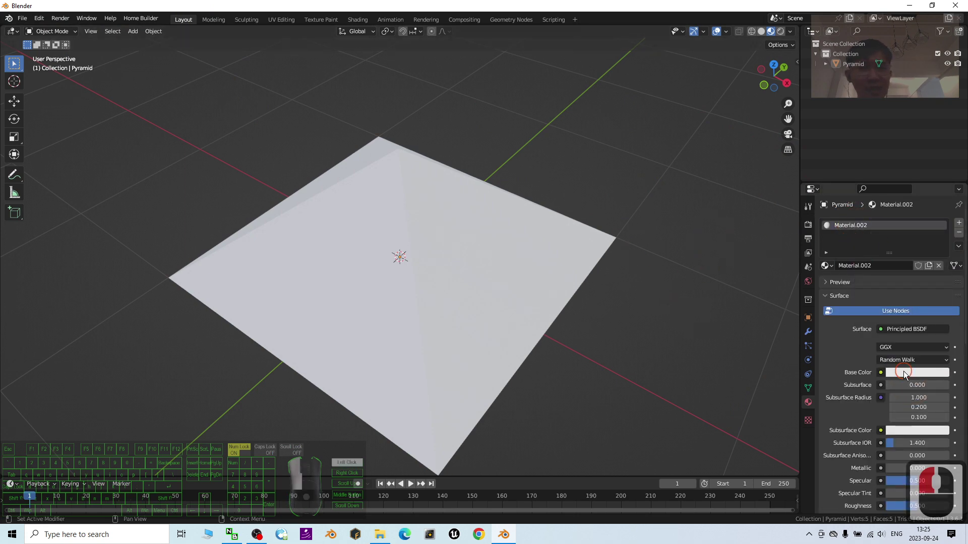
pyautogui.moveTo(889, 286); pyautogui.dragTo(372, 294)
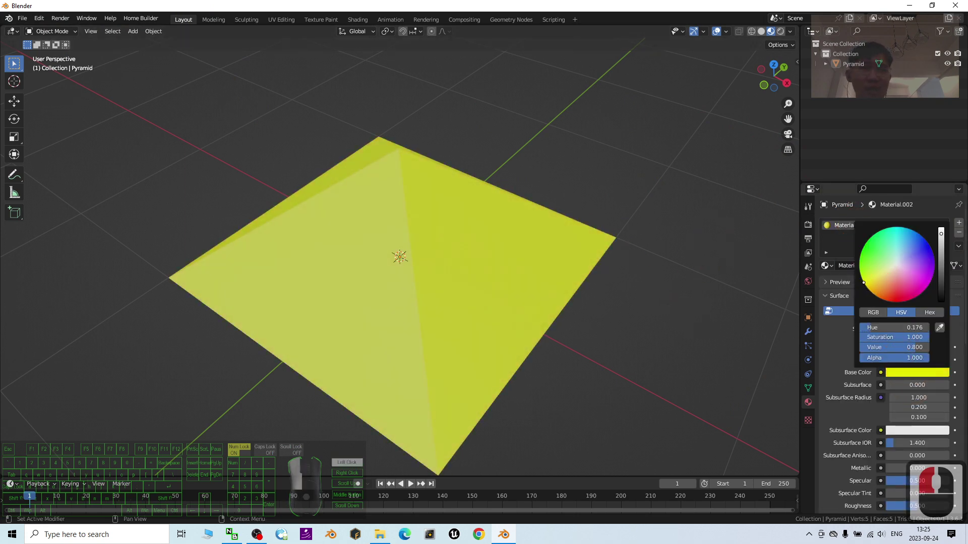
pyautogui.moveTo(686, 367); pyautogui.dragTo(670, 318, button='middle')
pyautogui.moveTo(597, 261); pyautogui.dragTo(509, 343, button='middle')
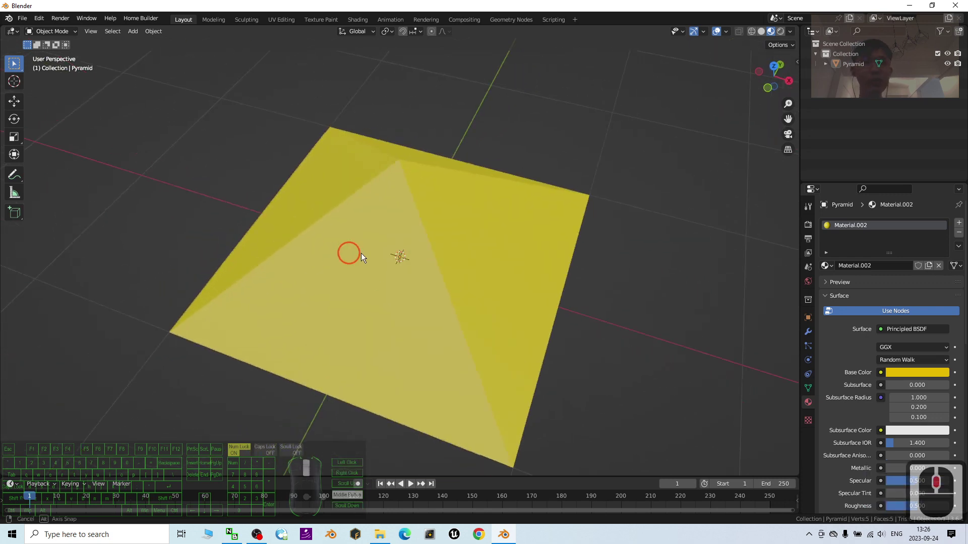
# Orbit and zoom around the yellow pyramid to inspect it from several angles.
pyautogui.moveTo(361, 253); pyautogui.dragTo(410, 268, button='middle')
pyautogui.scroll(1, 410, 269)
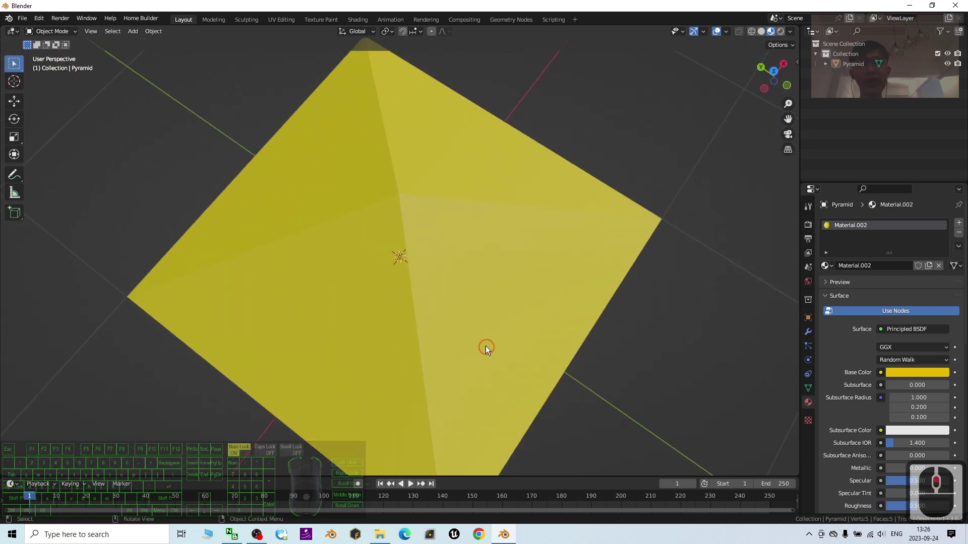
pyautogui.moveTo(485, 348); pyautogui.dragTo(489, 274, button='middle')
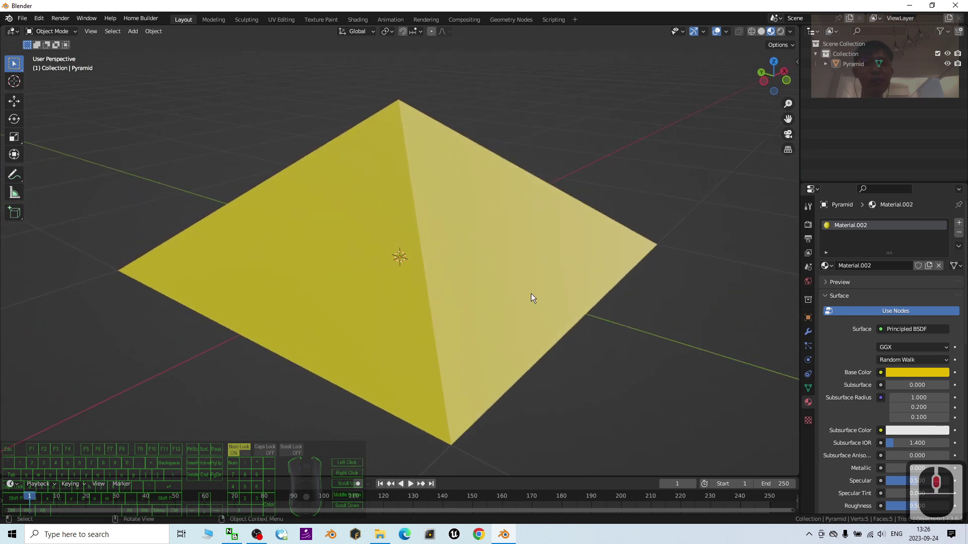
pyautogui.moveTo(567, 264)
pyautogui.mouseDown(button='middle')
pyautogui.moveTo(471, 268)
pyautogui.moveTo(571, 277)
pyautogui.mouseUp(button='middle')
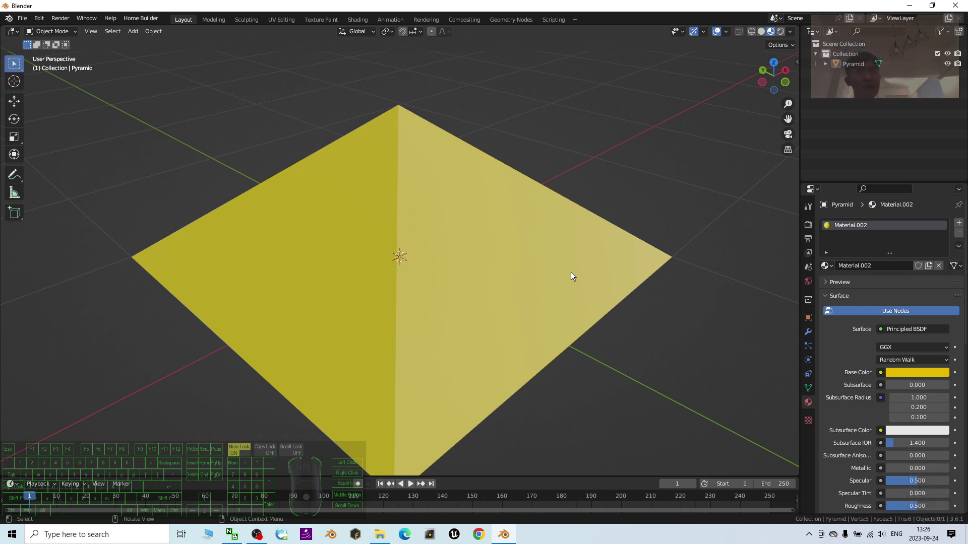
pyautogui.scroll(2, 431, 199)
pyautogui.scroll(-2, 383, 232)
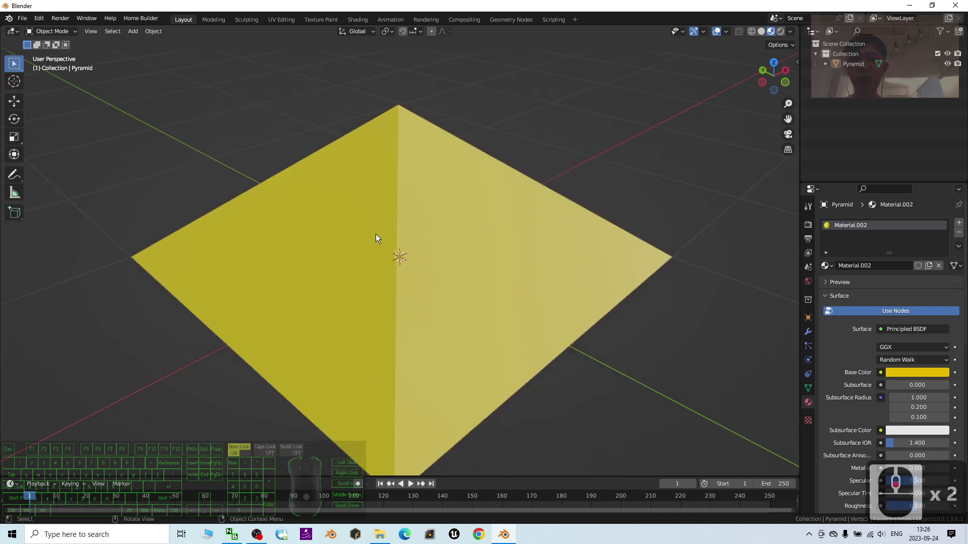
pyautogui.moveTo(428, 303); pyautogui.dragTo(459, 242, button='middle')
# Switch the pyramid into Edit Mode.
pyautogui.click(50, 31)
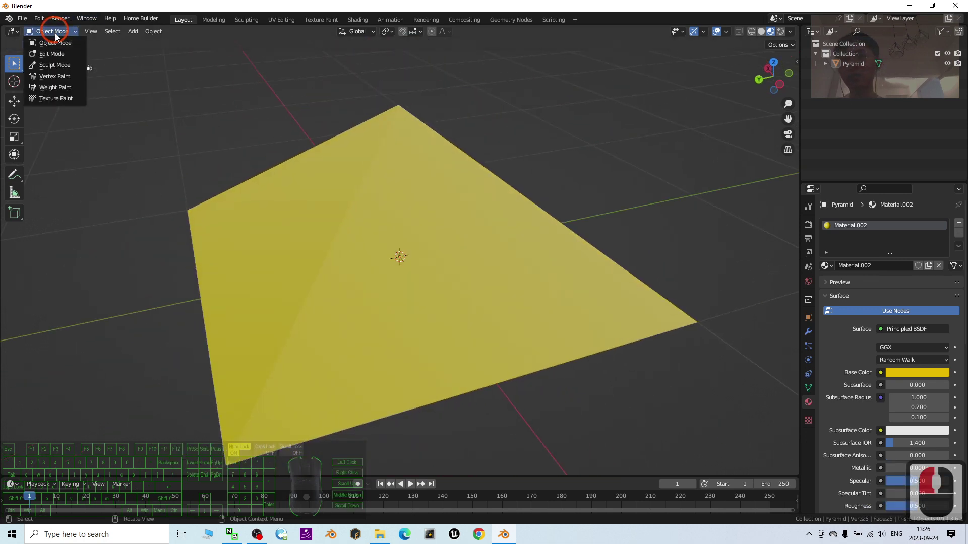
pyautogui.click(57, 54)
pyautogui.click(374, 222)
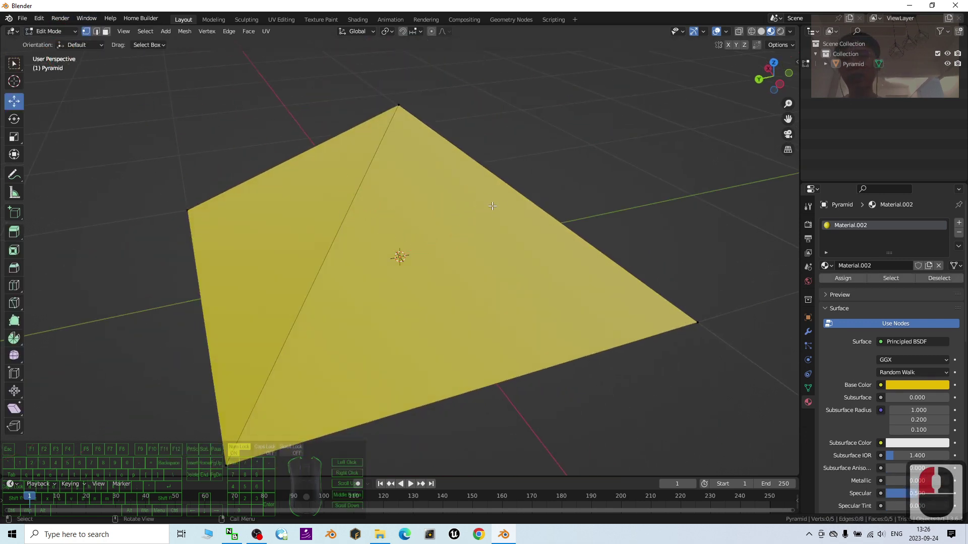
pyautogui.moveTo(544, 165); pyautogui.dragTo(503, 250, button='middle')
# Select the apex vertex and drag it straight up along Z to heighten the pyramid.
pyautogui.click(398, 136)
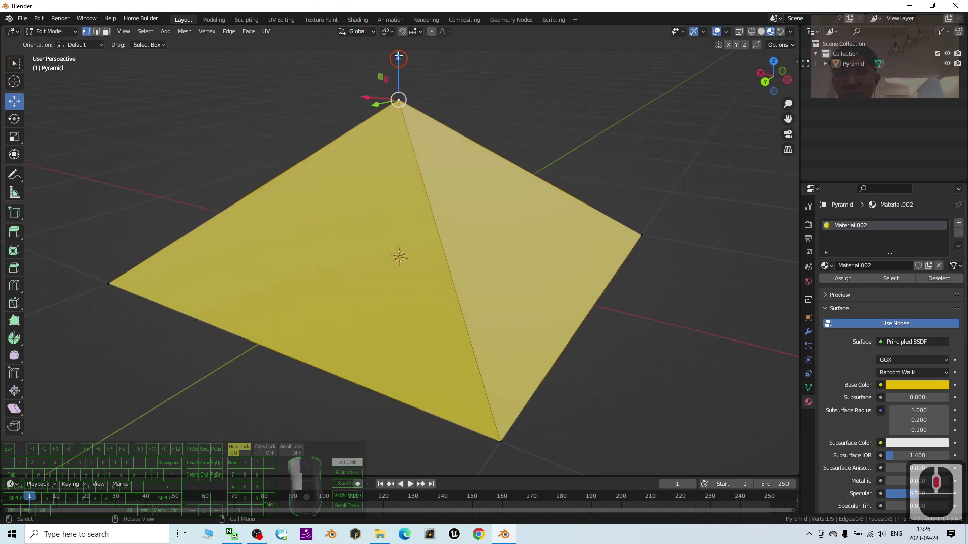
pyautogui.moveTo(402, 61); pyautogui.dragTo(397, 471)
pyautogui.scroll(-4, 519, 542)
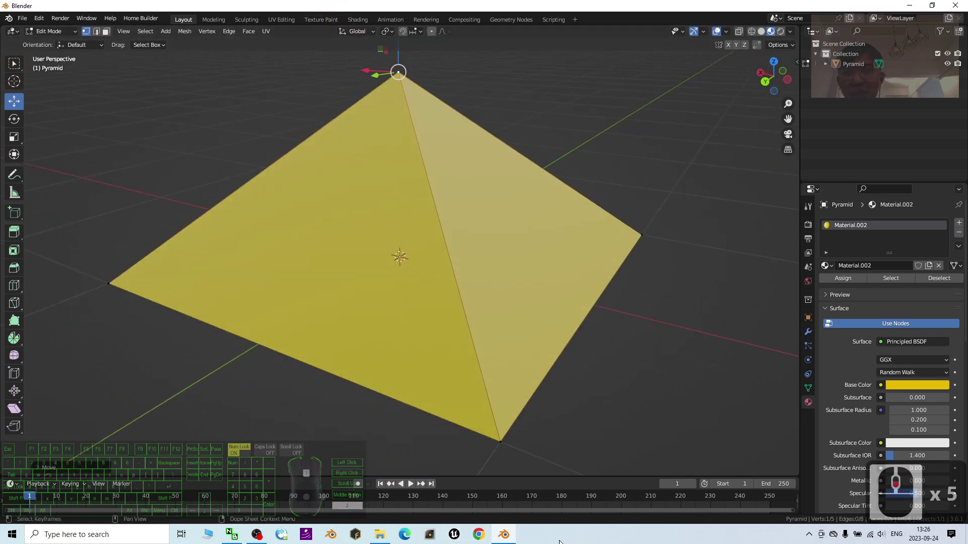
pyautogui.scroll(-3, 617, 266)
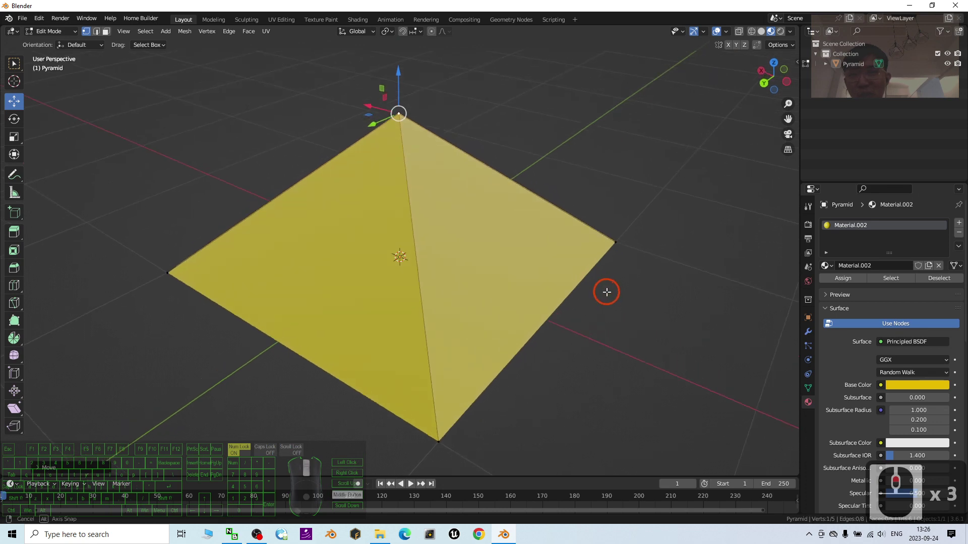